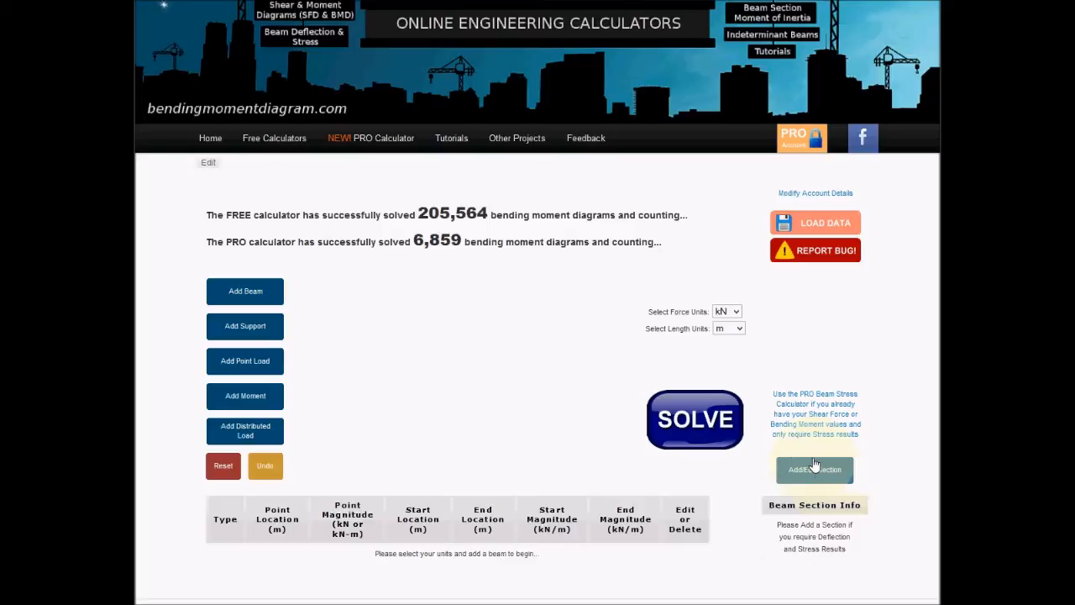
Set the force units to kN and the length units to m.
left_click(809, 464)
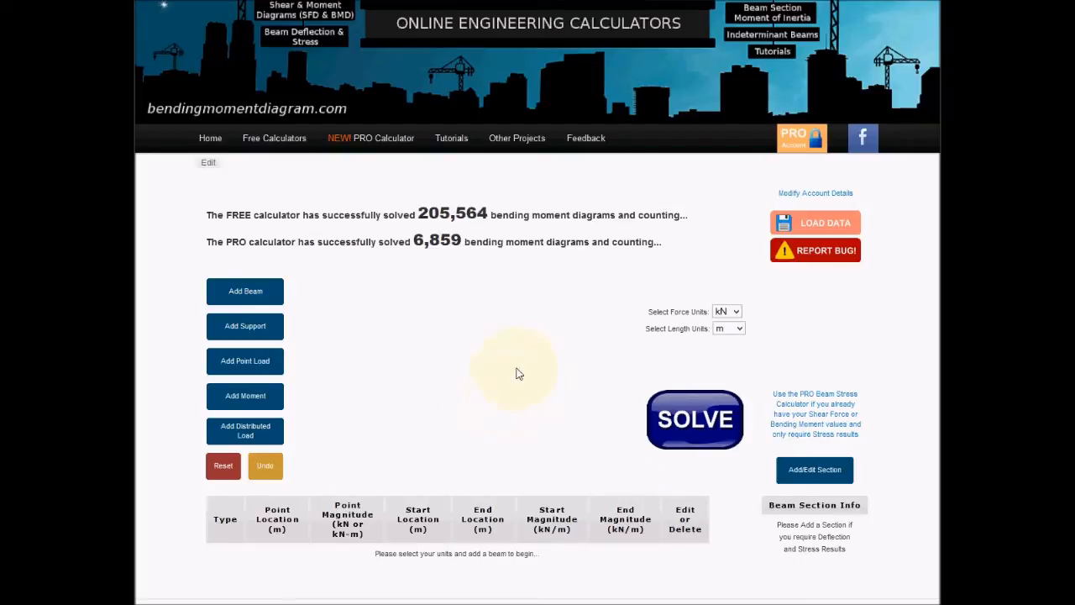
left_click(735, 312)
left_click(728, 321)
left_click(740, 329)
left_click(730, 348)
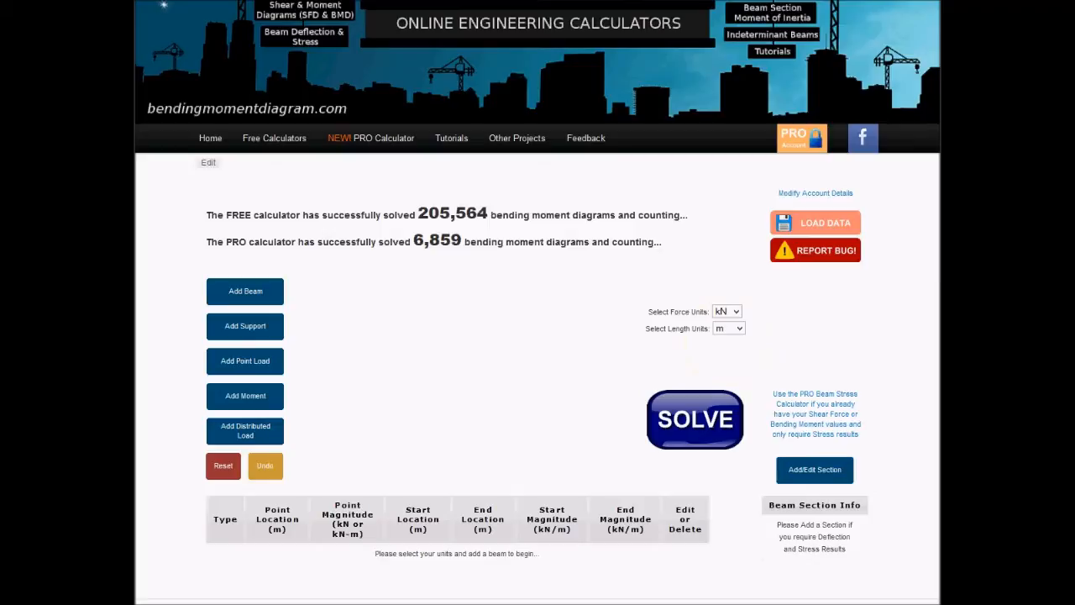
Add a beam with a length of 10 m.
left_click(241, 291)
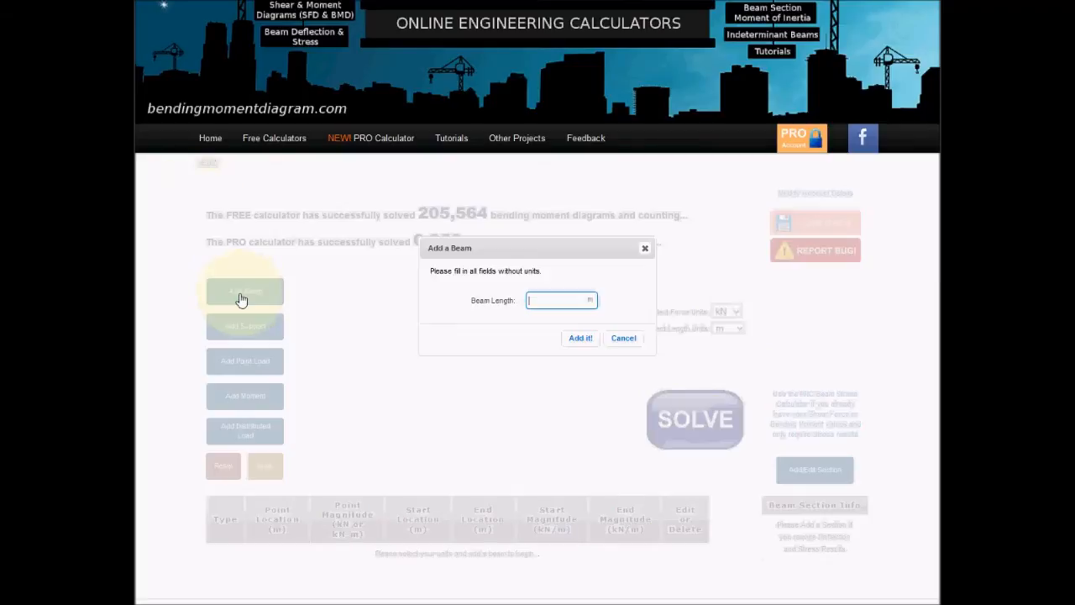
type("10")
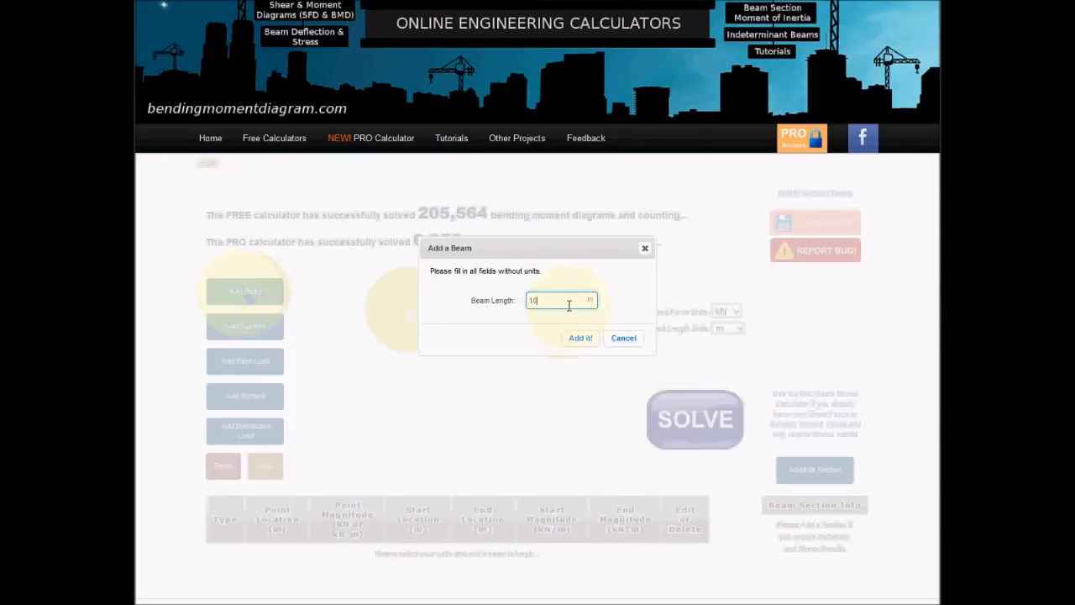
left_click(578, 339)
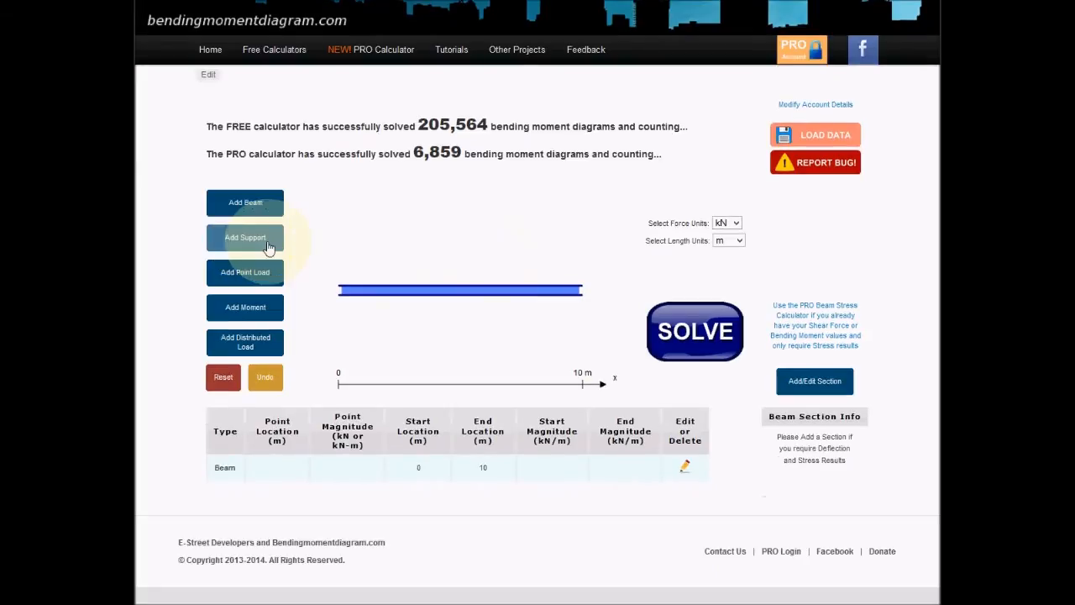
Add a pin support at the beam's start, at location 0 m.
left_click(254, 335)
left_click(445, 281)
left_click(539, 335)
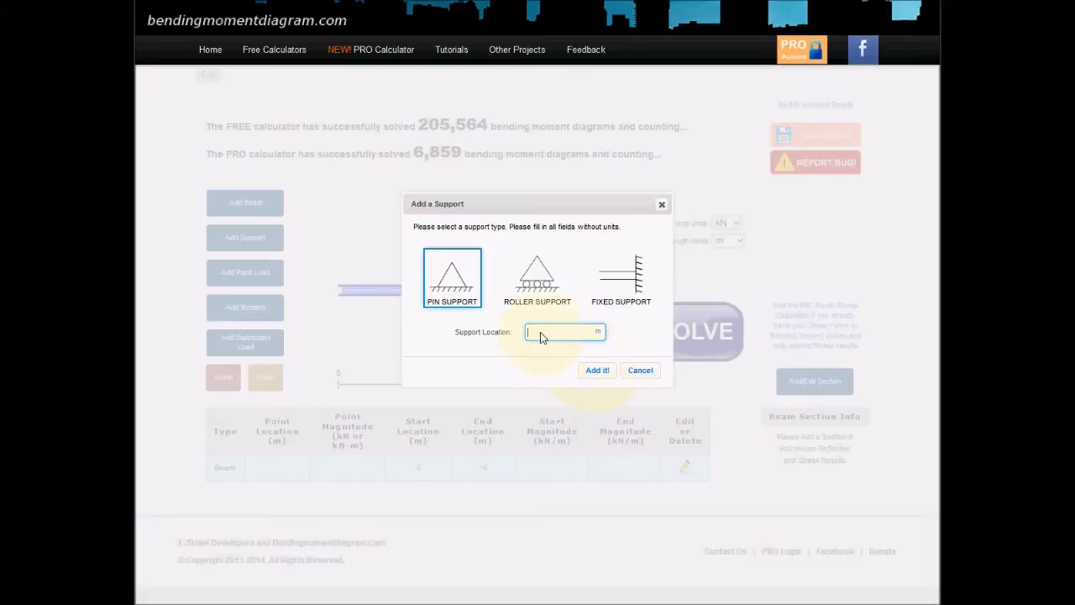
type("0")
left_click(594, 374)
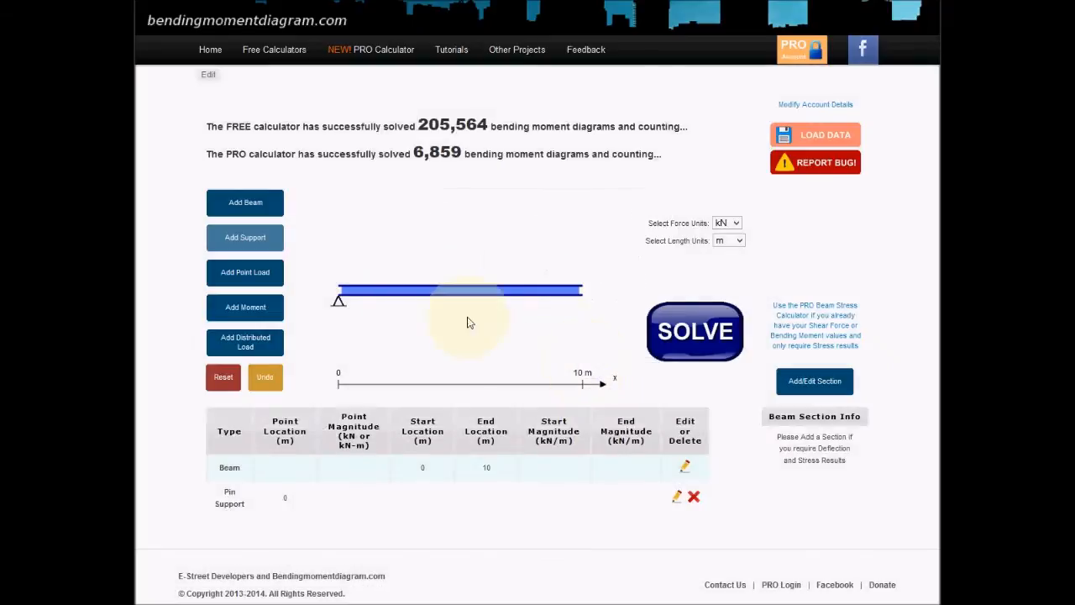
Add a roller support at the middle of the beam, at location 5 m.
left_click(256, 242)
left_click(546, 281)
left_click(555, 333)
type("5")
left_click(596, 369)
Add another roller support at the far end of the beam, at location 10 m.
left_click(249, 240)
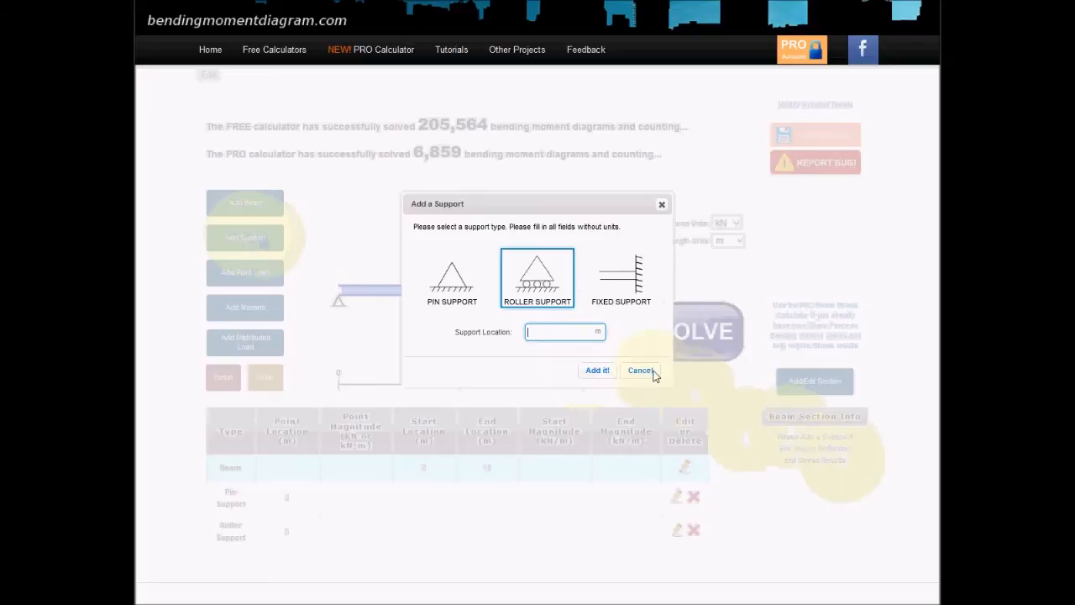
left_click(641, 370)
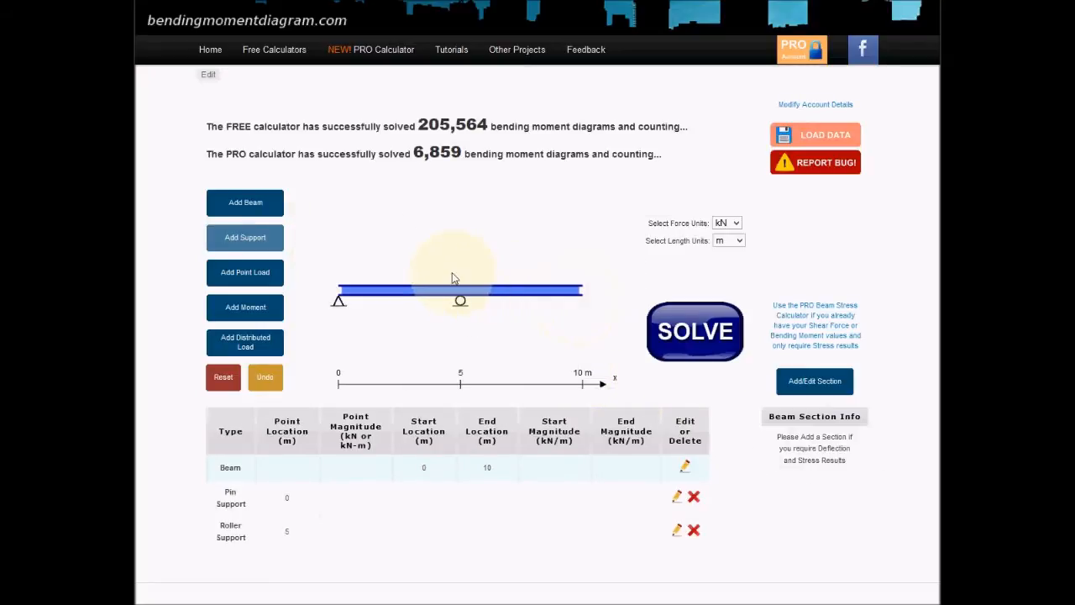
left_click(252, 240)
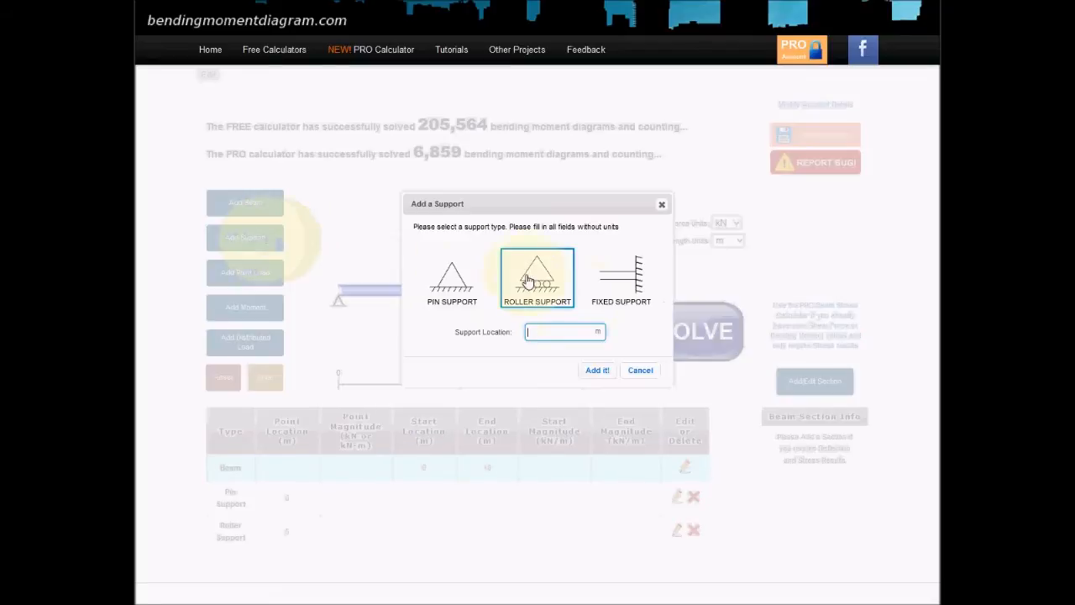
left_click(562, 330)
type("10")
left_click(599, 371)
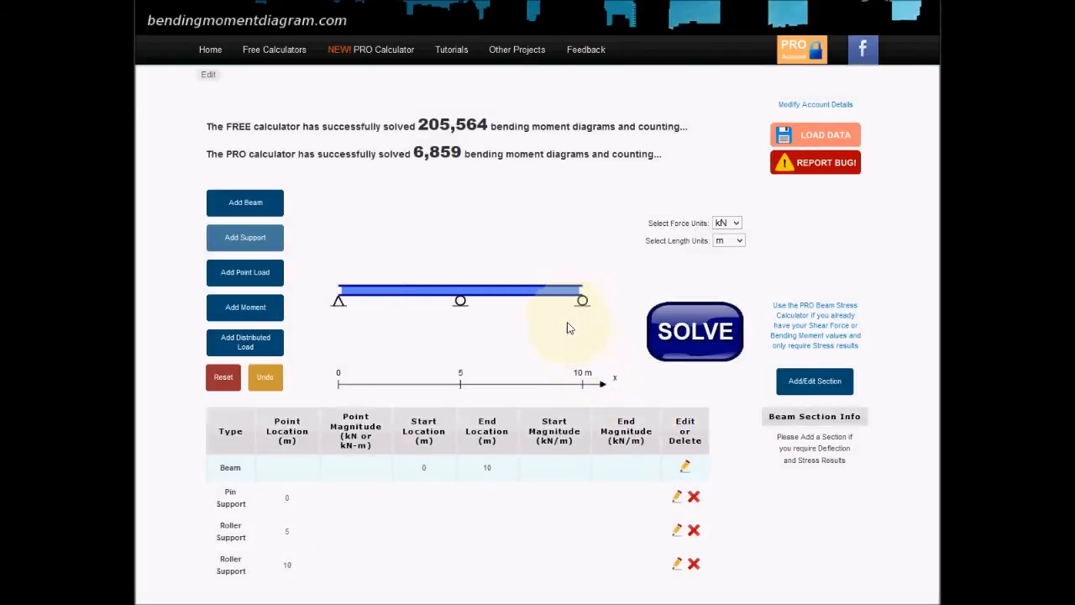
Add a downward point load of 20 kN at 2.5 m along the beam.
left_click(245, 272)
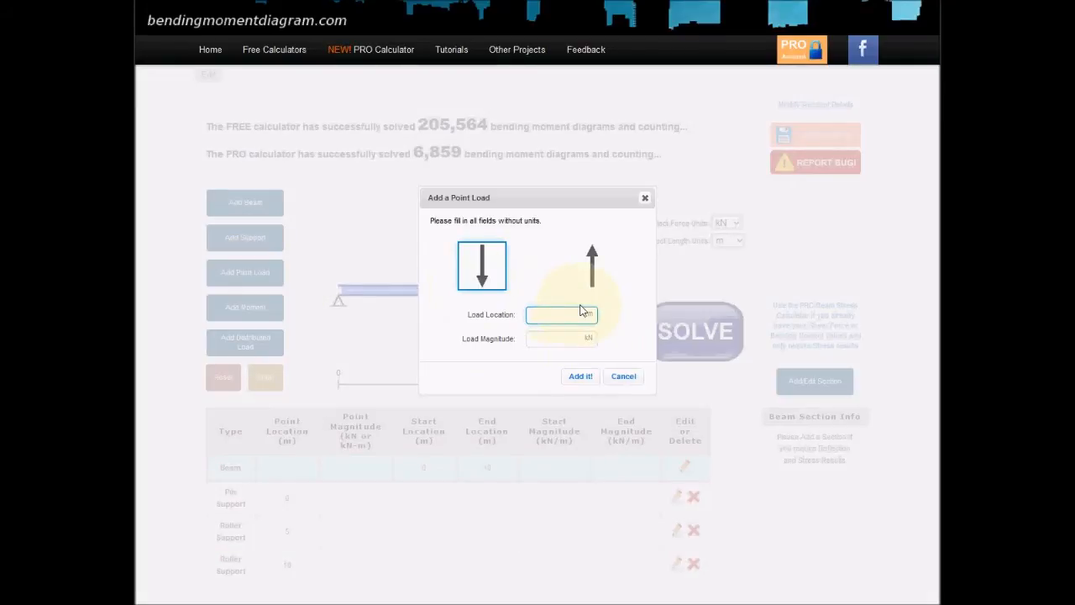
type("2.5")
left_click(550, 339)
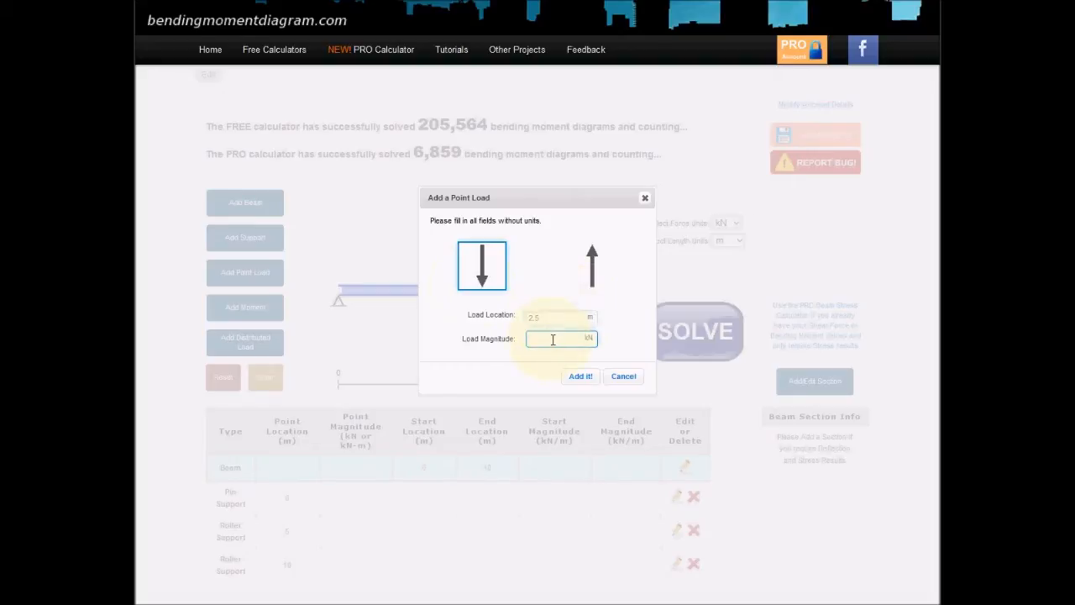
type("20")
left_click(580, 378)
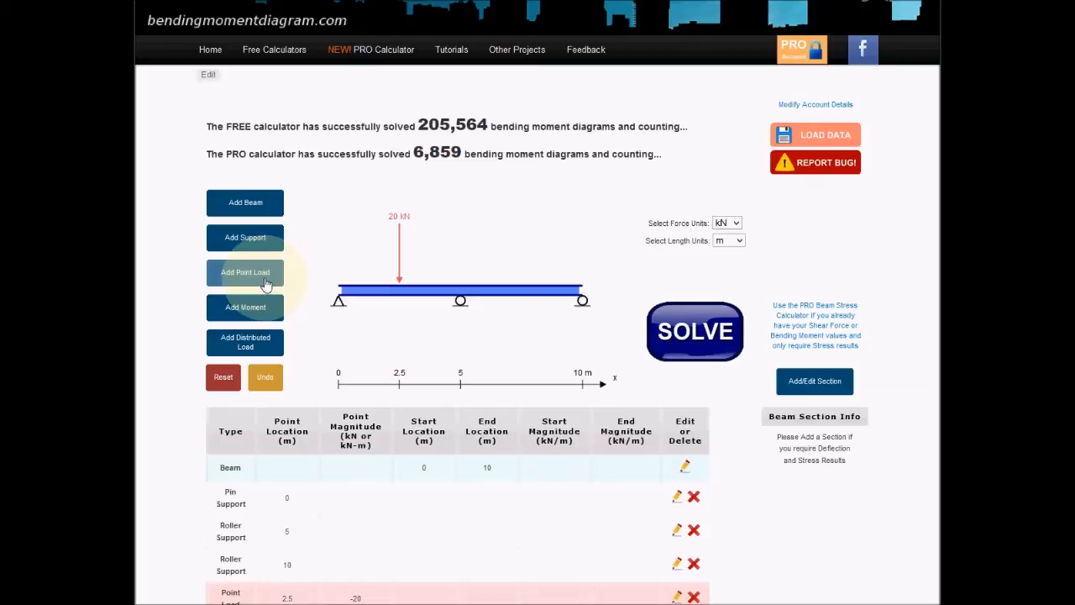
Add a downward distributed load from 5 m to 10 m, with a start magnitude of 10 kN/m and an end magnitude of 5 kN/m.
left_click(258, 351)
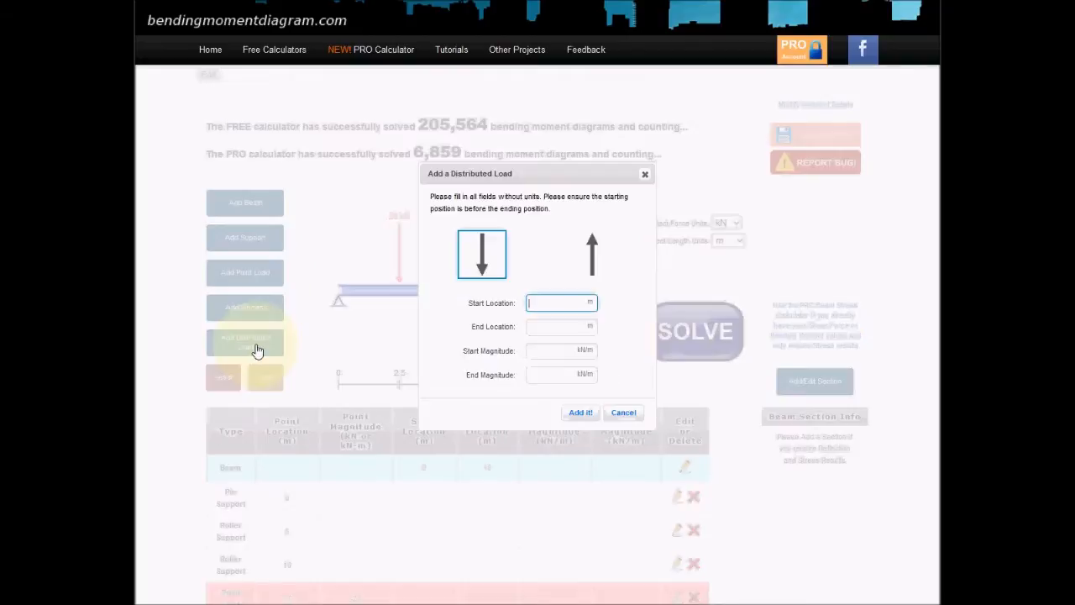
type("5")
key("Tab")
type("10")
left_click(542, 351)
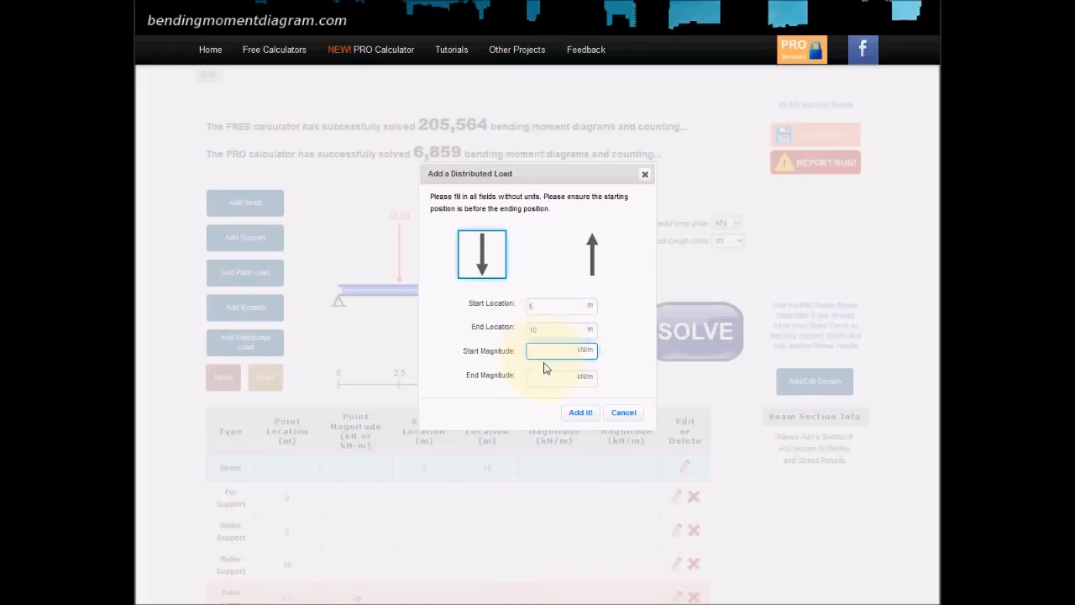
type("10")
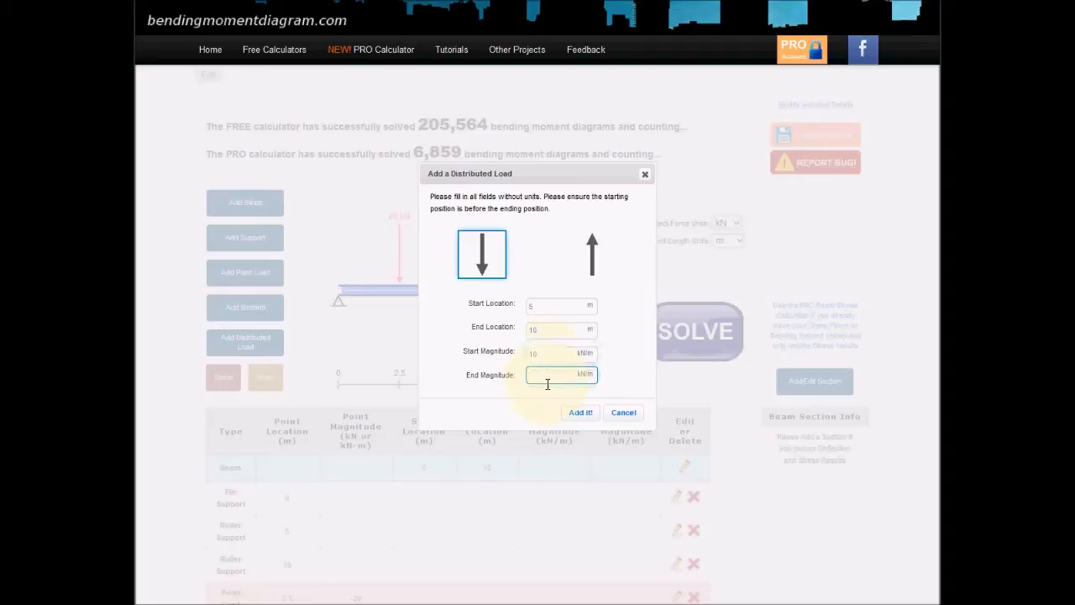
type("5")
left_click(586, 418)
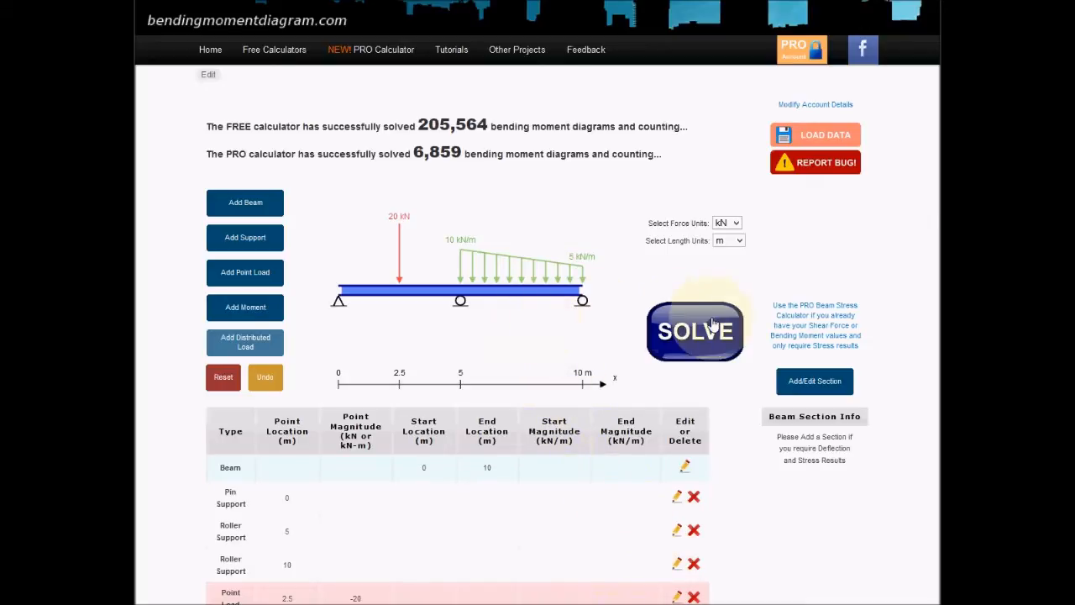
Start defining the beam's cross-section as an I-Beam with dimensions in mm.
left_click(818, 390)
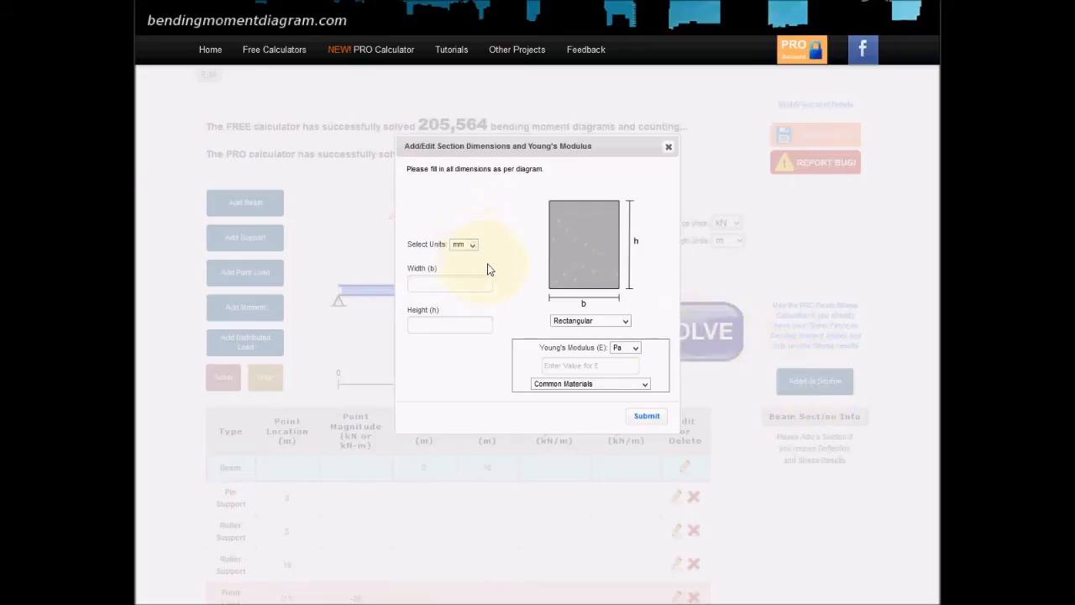
left_click(580, 321)
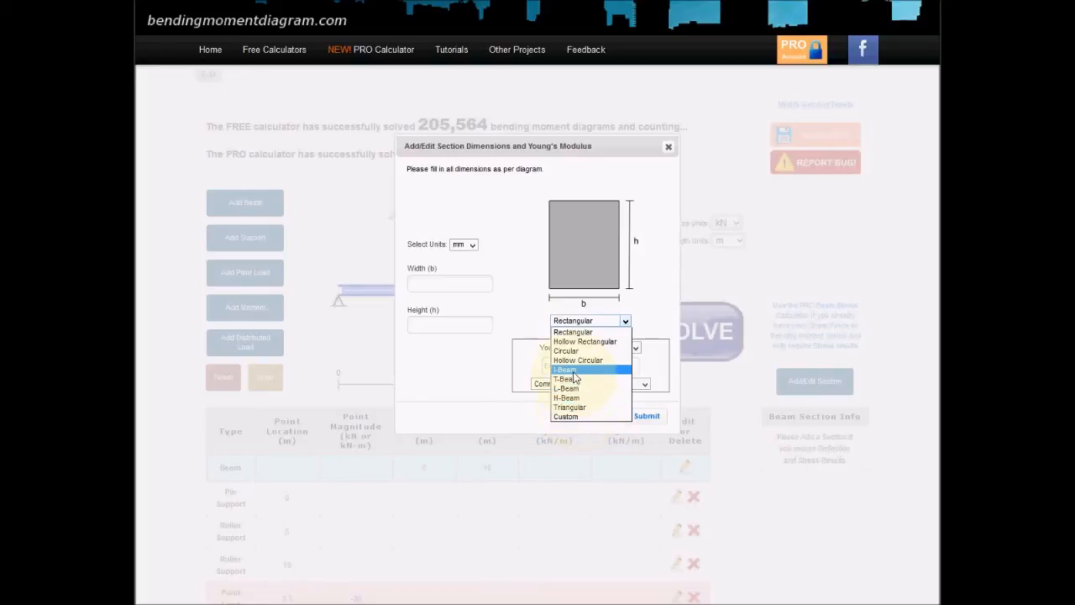
left_click(574, 373)
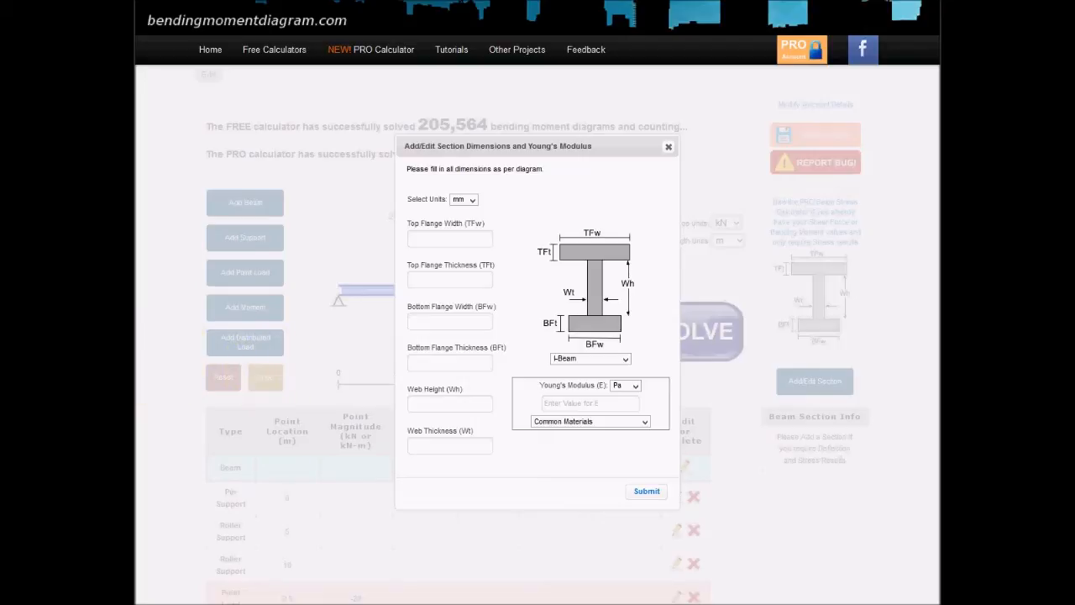
left_click(465, 200)
left_click(461, 212)
Set both the top and bottom flanges of the I-beam section to 150 mm width and 10 mm thickness.
left_click(450, 238)
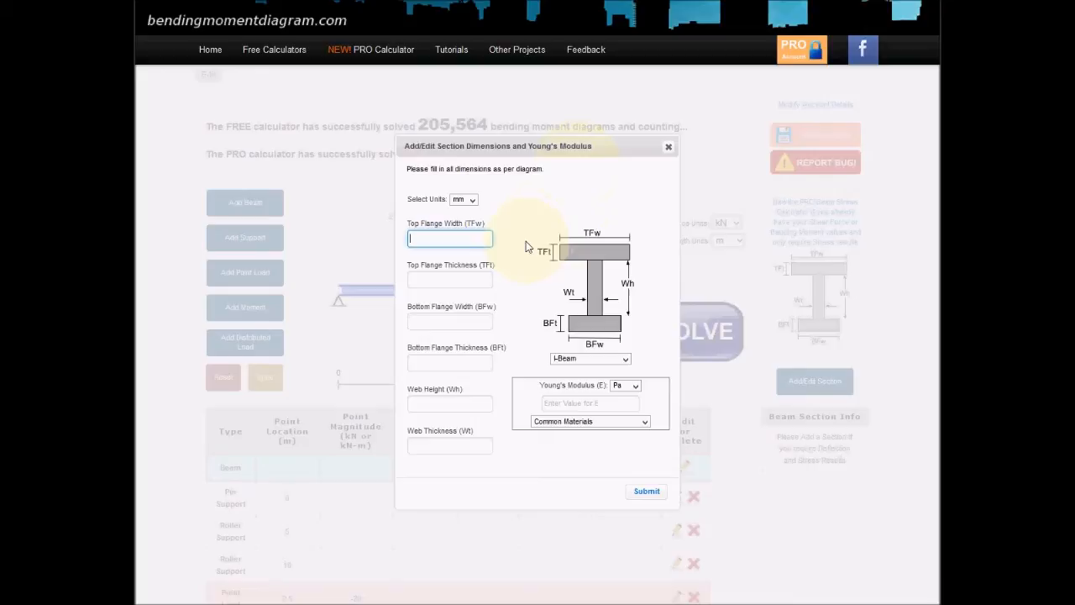
type("150")
left_click(434, 283)
type("10")
left_click(425, 322)
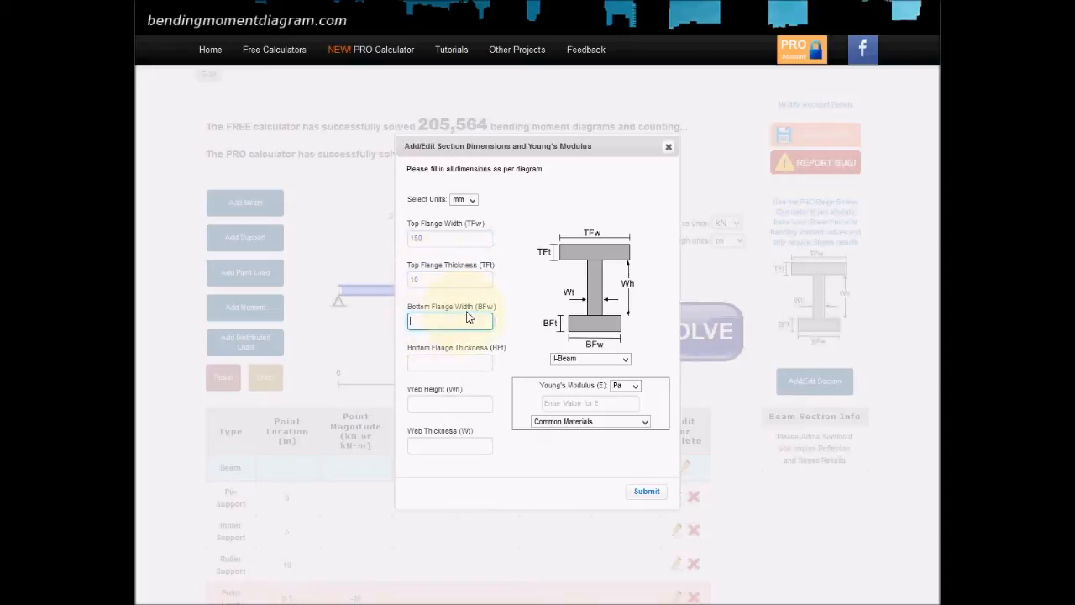
type("150")
left_click(439, 362)
type("10")
Set the I-beam section's web height to 140 mm and web thickness to 10 mm.
left_click(433, 405)
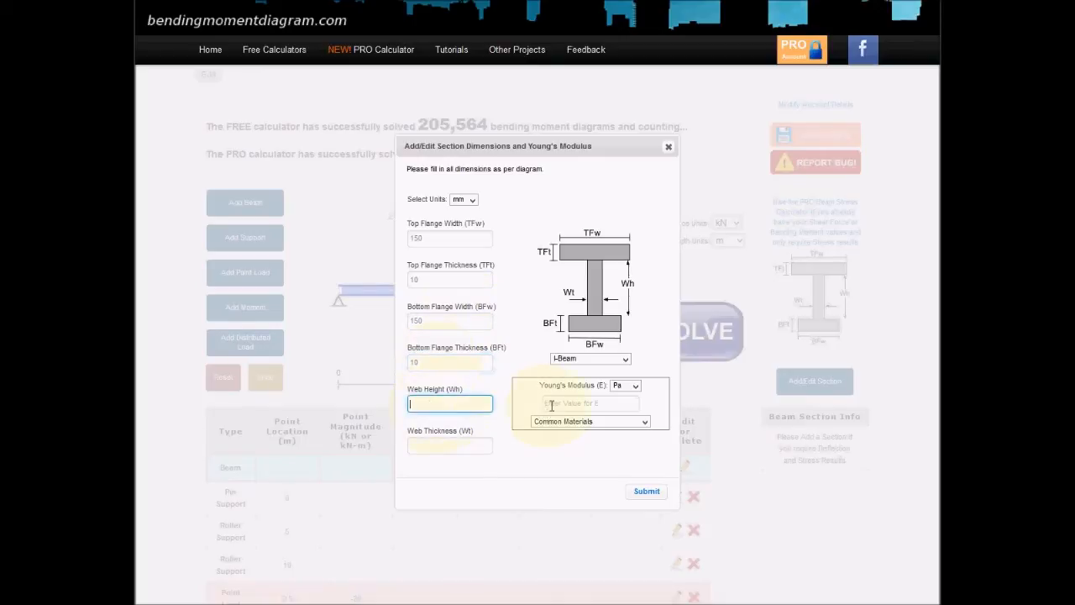
type("140")
left_click(429, 451)
type("10")
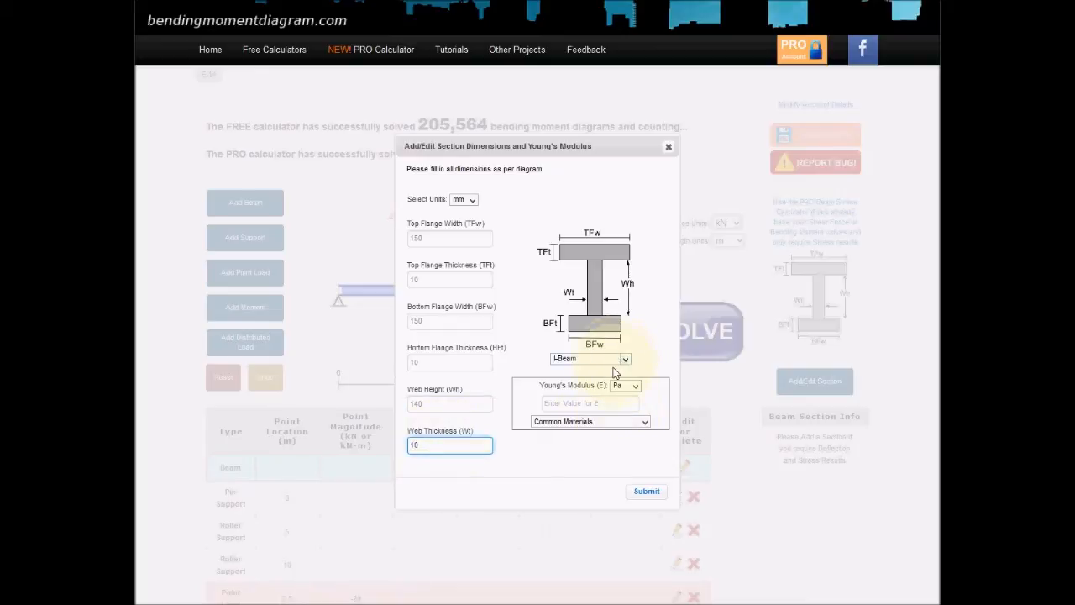
Choose Aluminium as the section's material and express its Young's modulus in GPa.
left_click(594, 405)
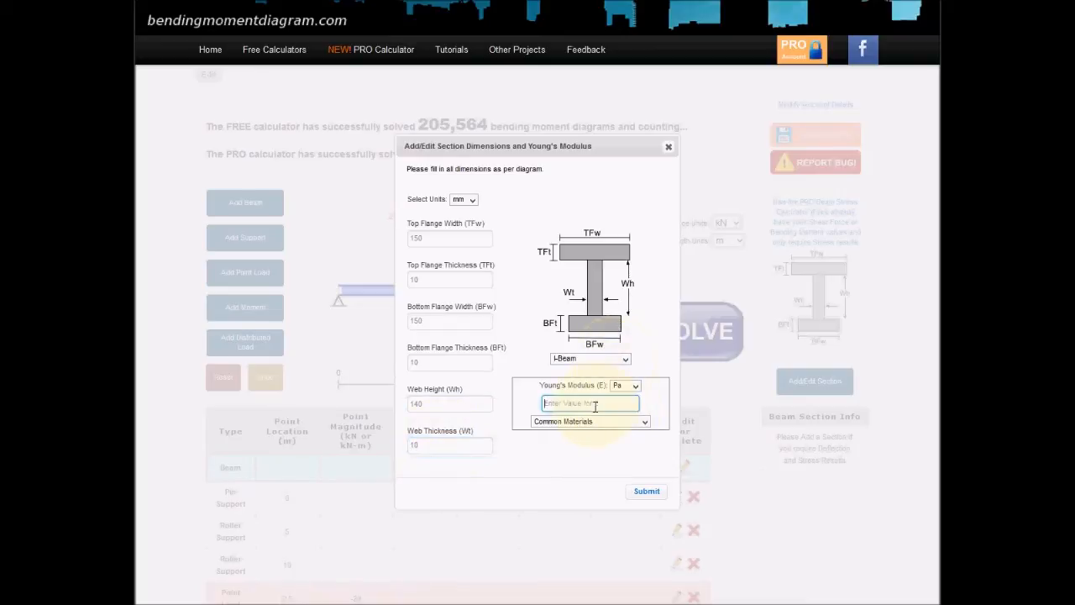
left_click(636, 386)
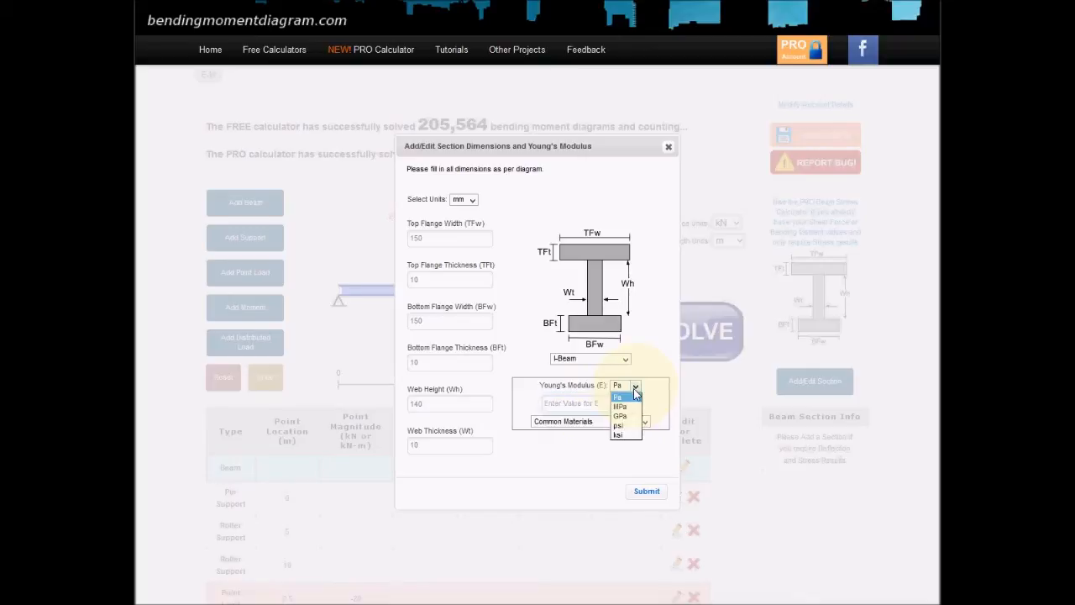
left_click(636, 389)
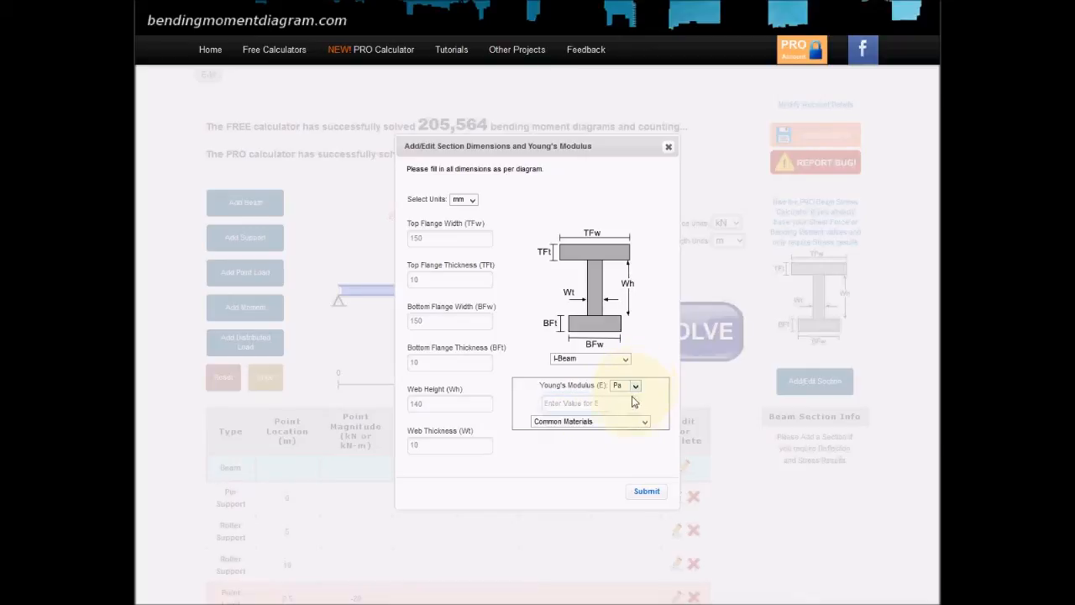
left_click(619, 423)
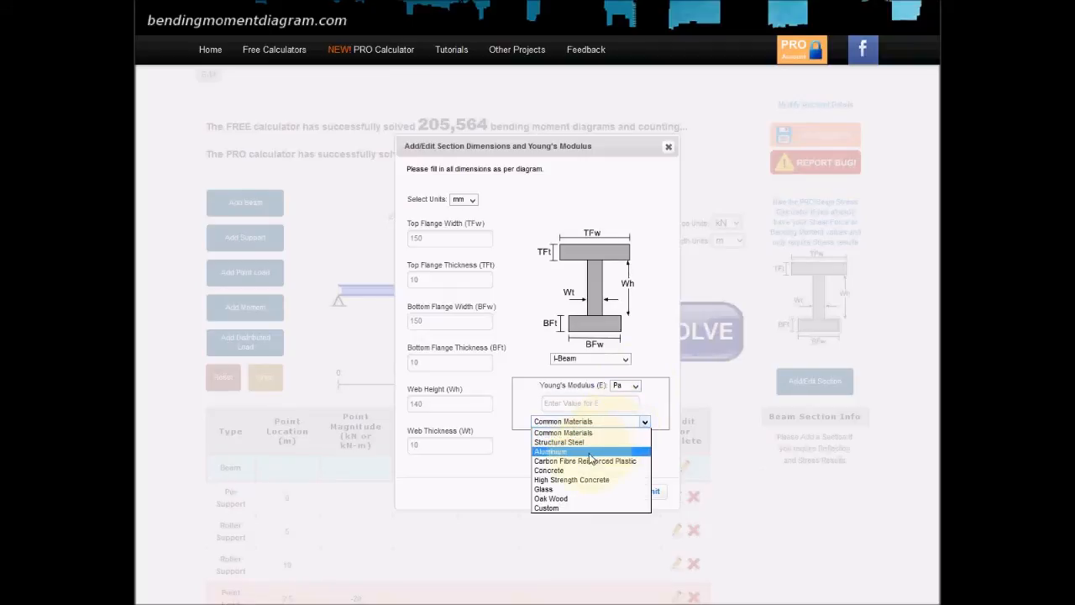
left_click(591, 452)
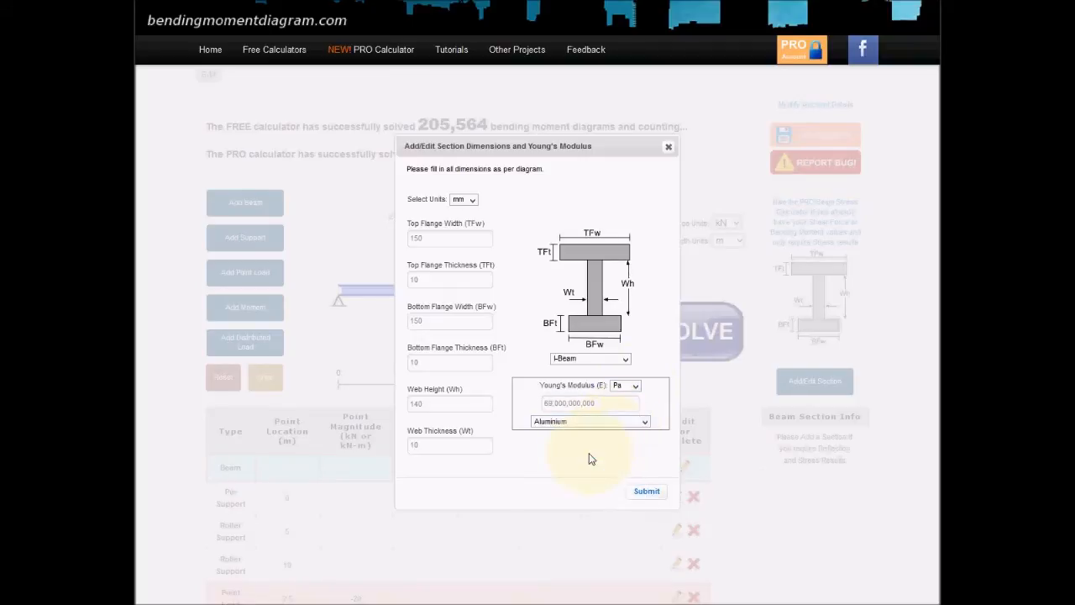
left_click(636, 386)
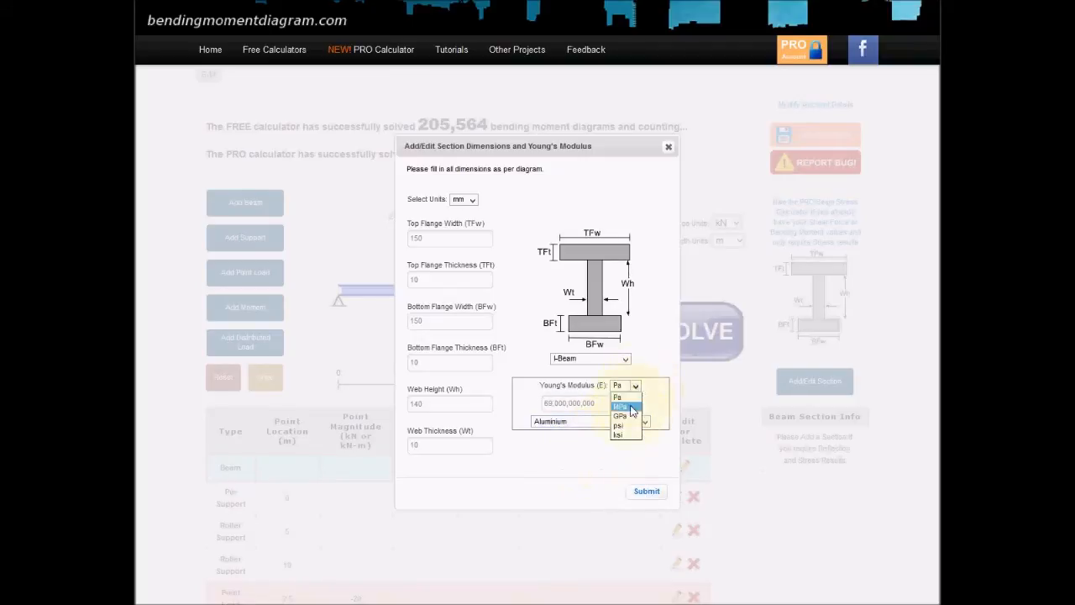
left_click(628, 417)
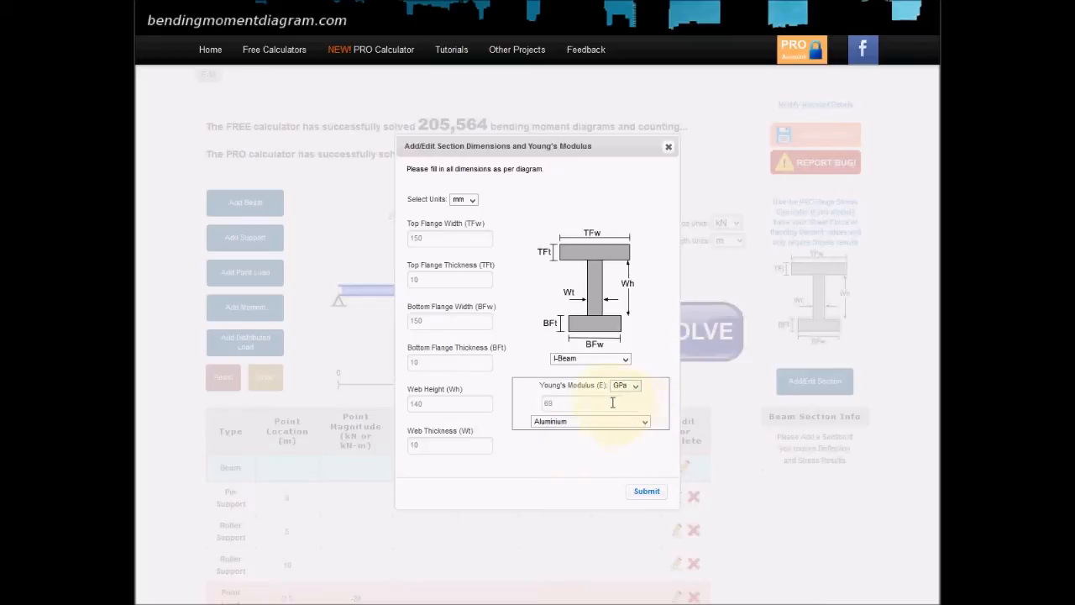
Switch the Young's modulus unit to psi and ksi, and return it to GPa.
left_click(635, 387)
left_click(626, 425)
left_click(635, 387)
left_click(631, 433)
left_click(631, 389)
left_click(628, 416)
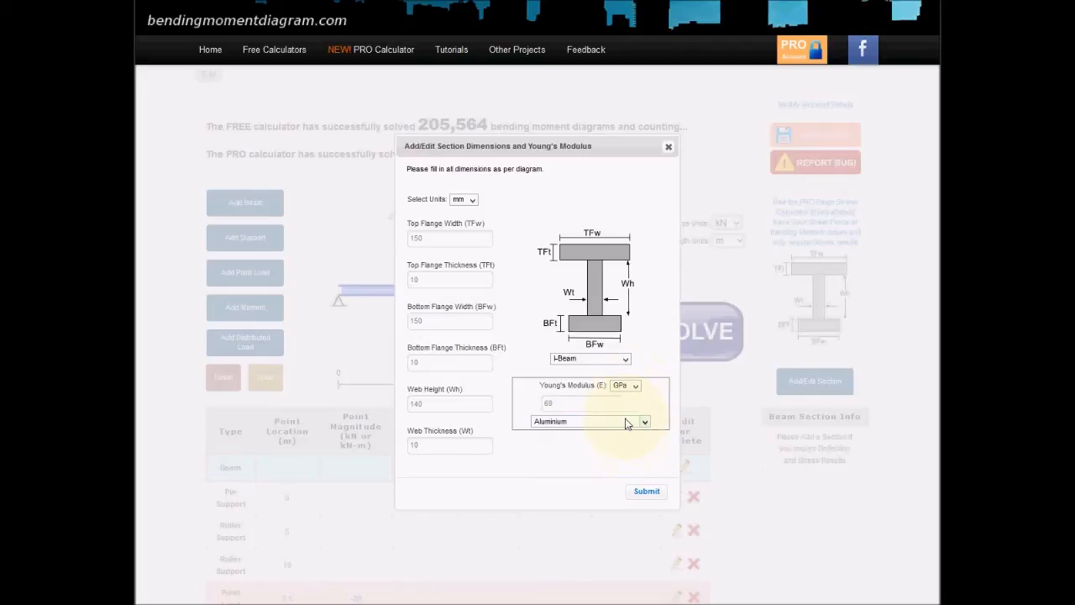
left_click(622, 360)
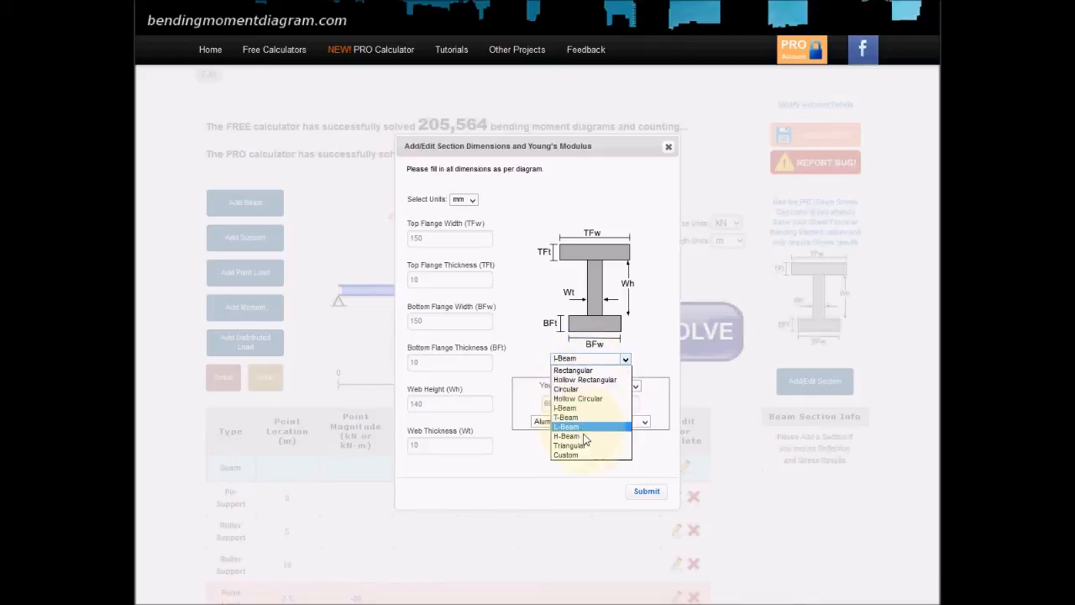
left_click(590, 477)
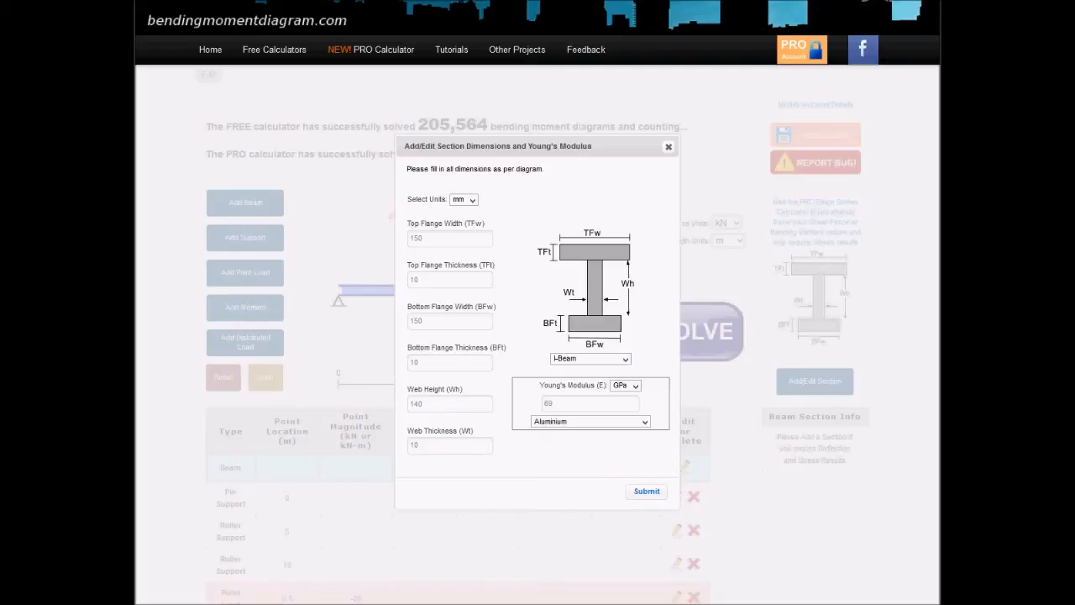
Submit the I-beam section's dimensions and material, and check the beam model with its supports and loads.
left_click(647, 492)
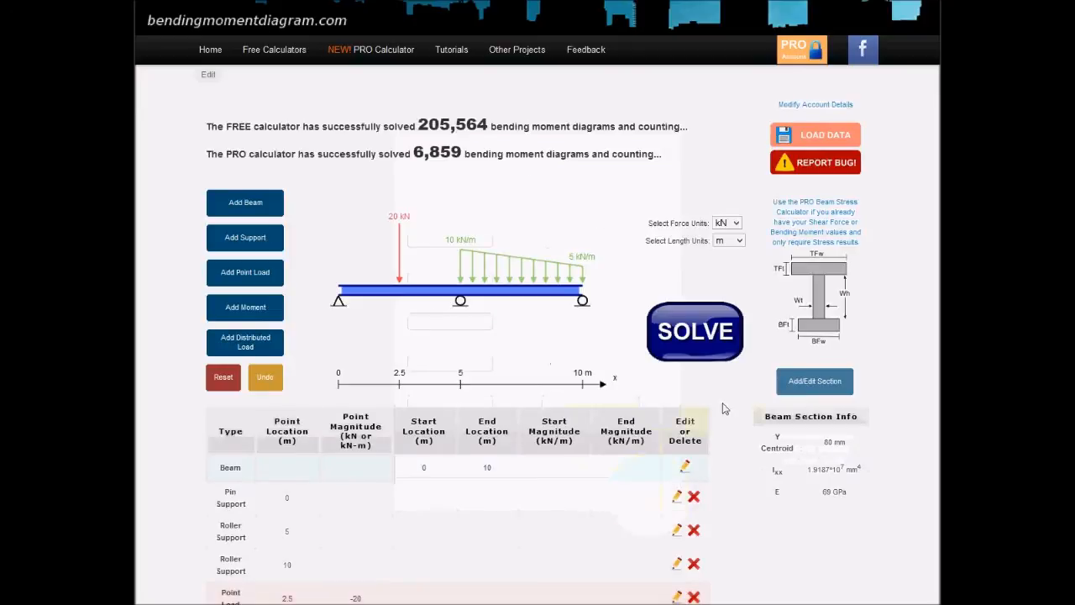
scroll(722, 402, "down", 1)
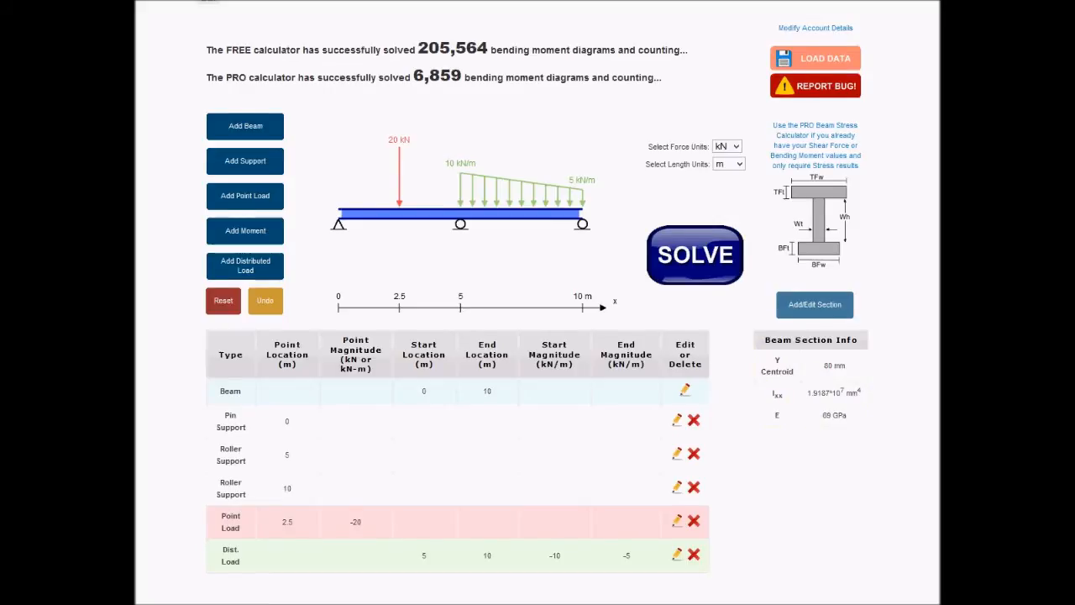
scroll(537, 336, "up", 1)
scroll(538, 336, "up", 2)
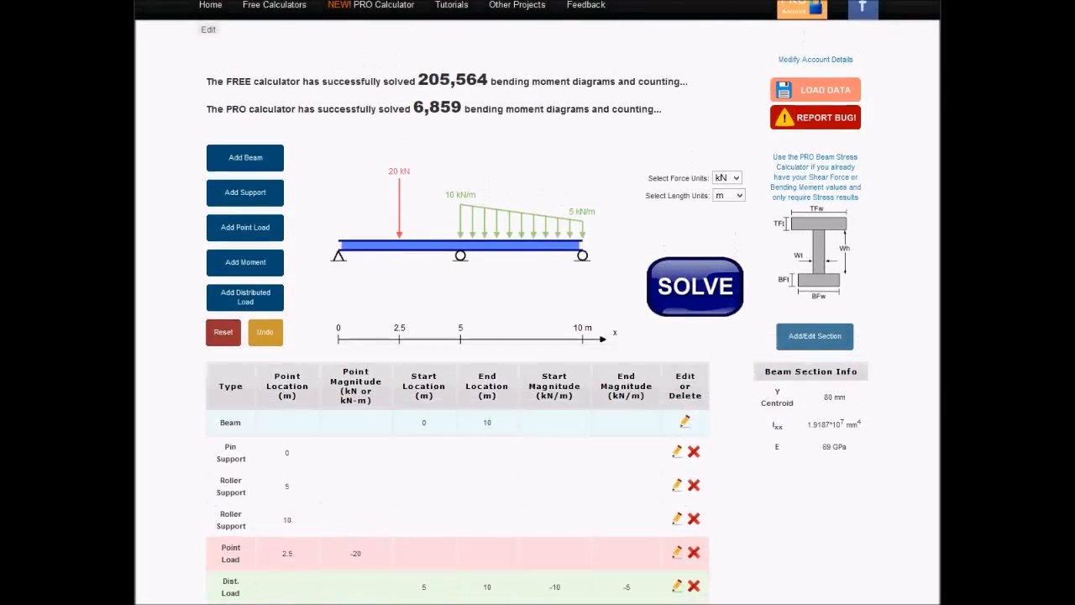
scroll(537, 336, "up", 3)
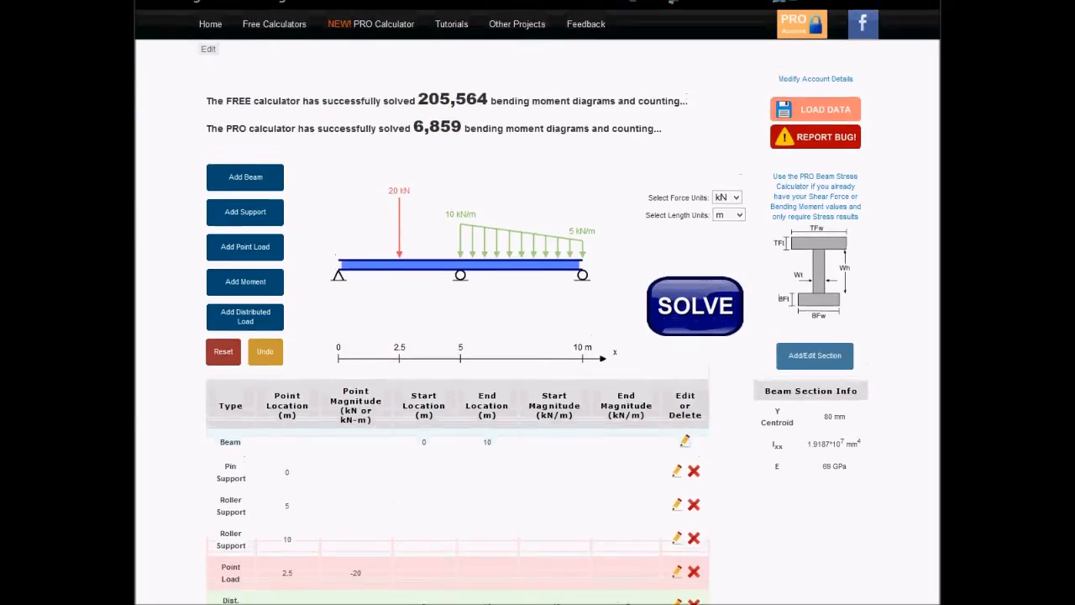
scroll(537, 337, "up", 2)
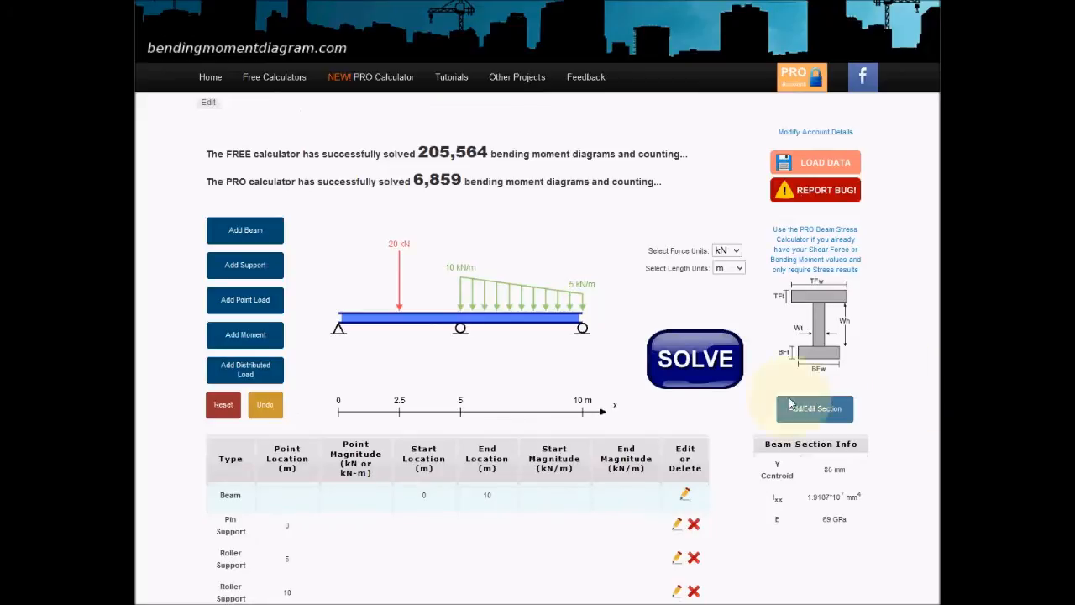
Solve the beam and review its free body diagram, section info and shear force diagram.
left_click(696, 359)
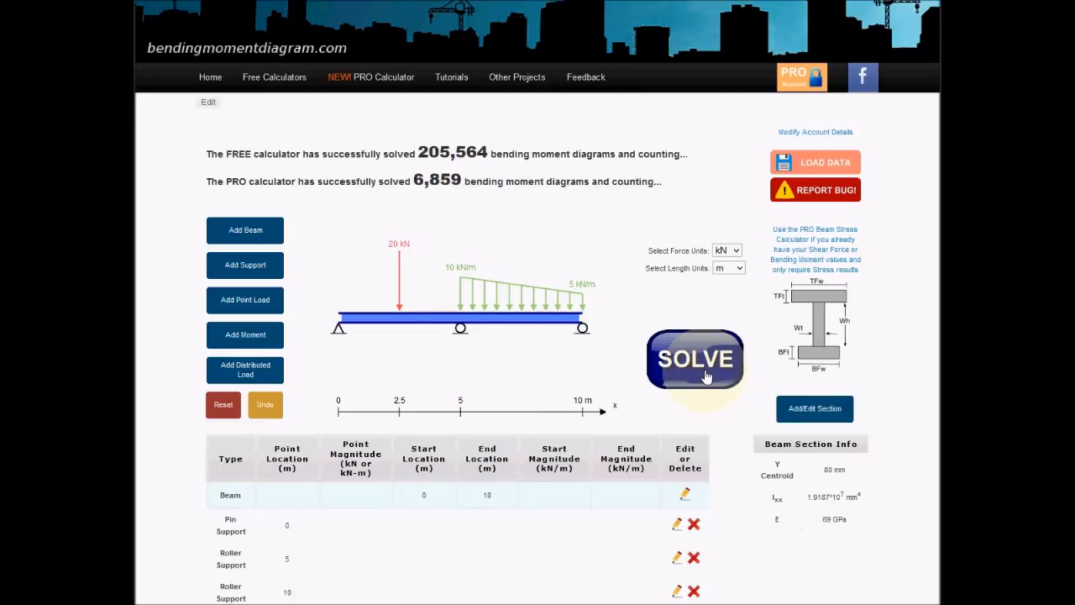
left_click(706, 377)
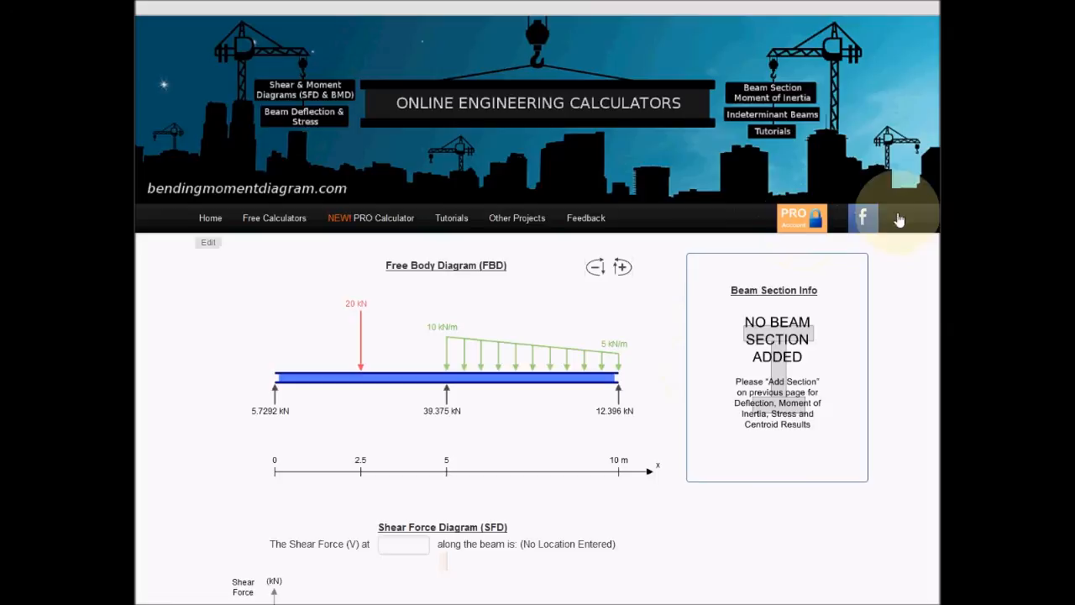
scroll(538, 336, "down", 3)
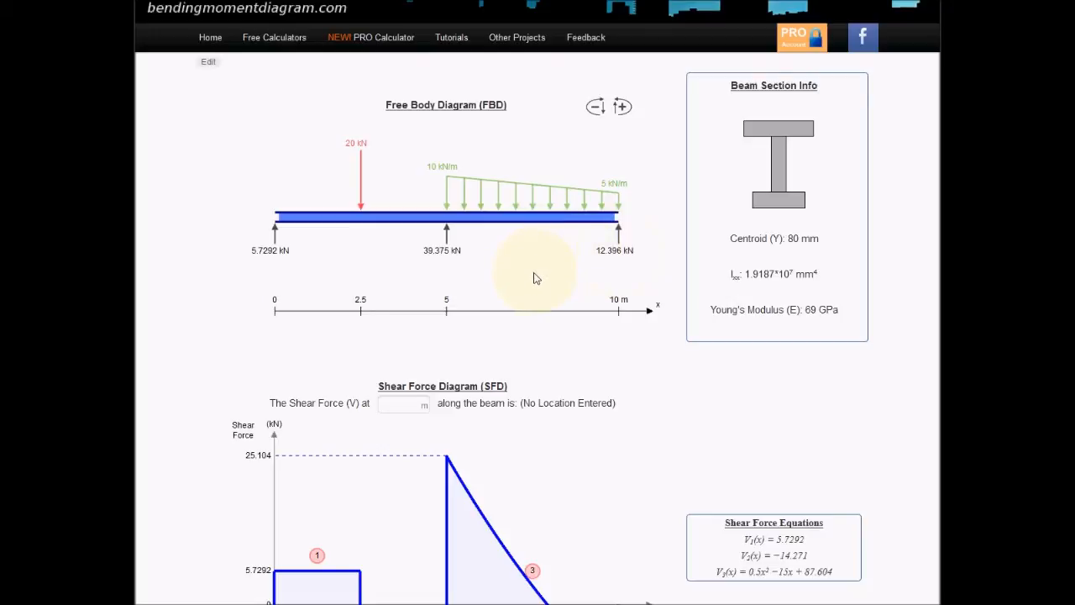
scroll(535, 277, "down", 1)
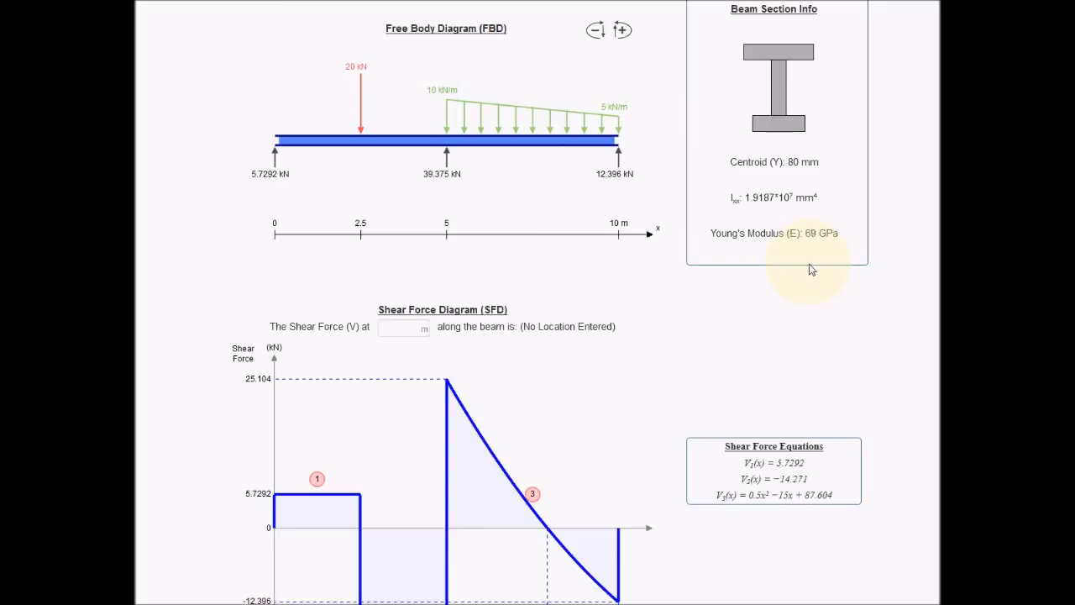
scroll(811, 270, "down", 2)
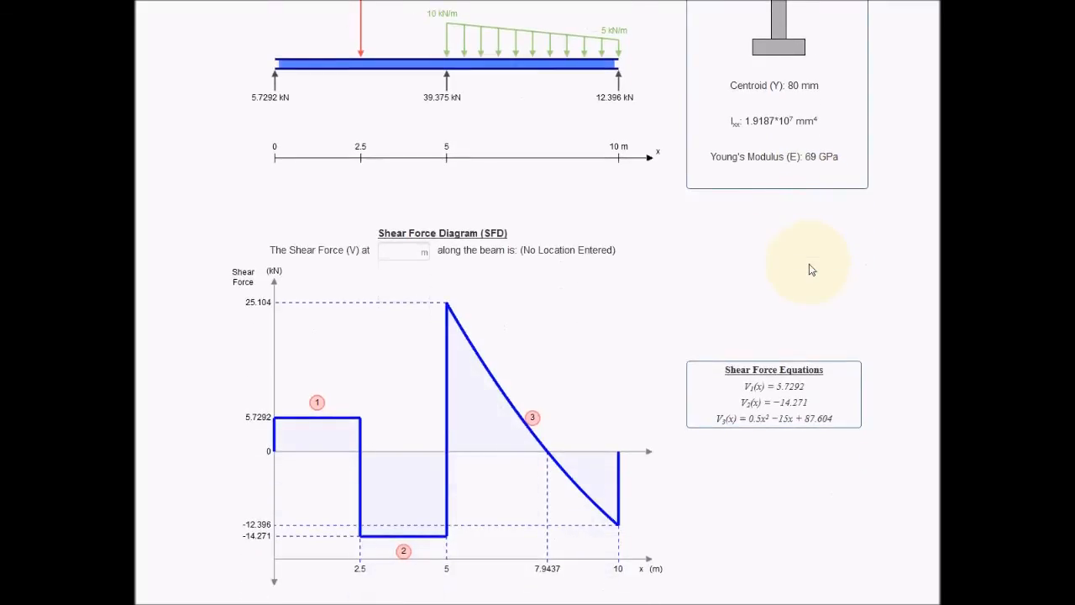
scroll(812, 270, "down", 1)
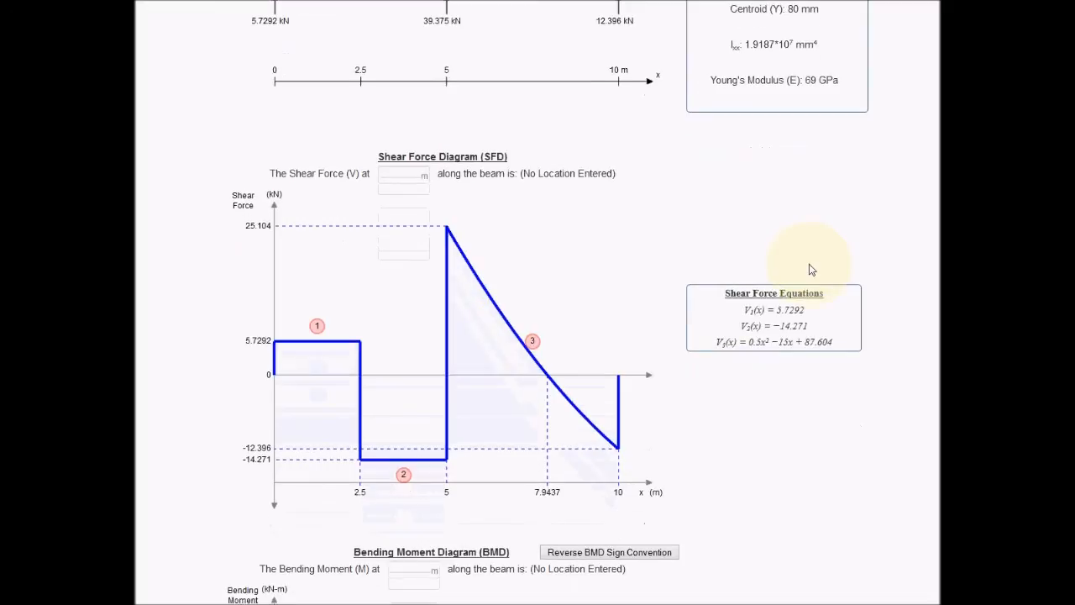
scroll(811, 269, "down", 1)
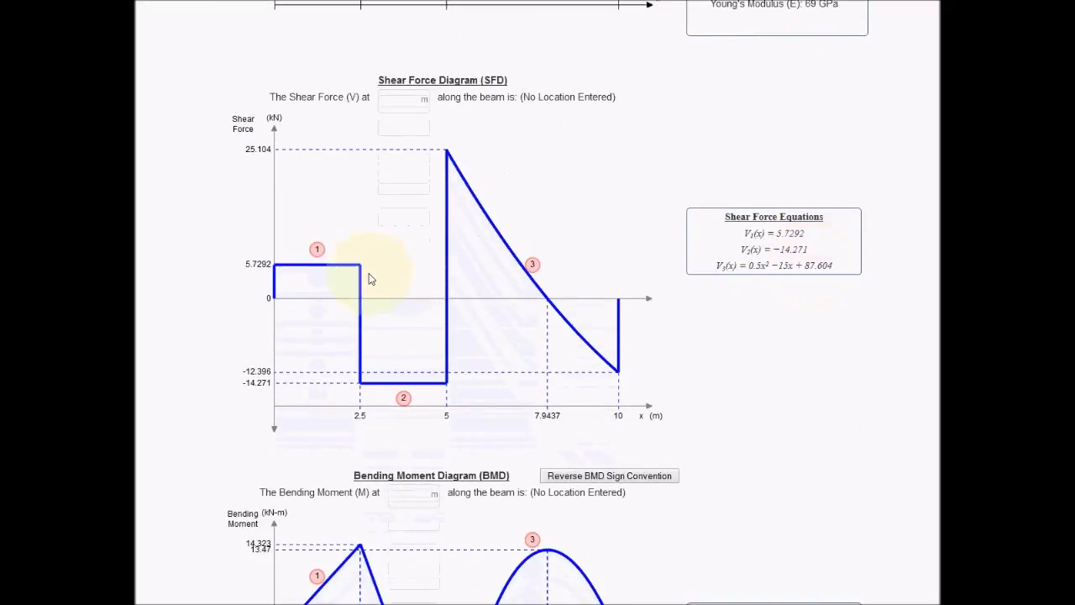
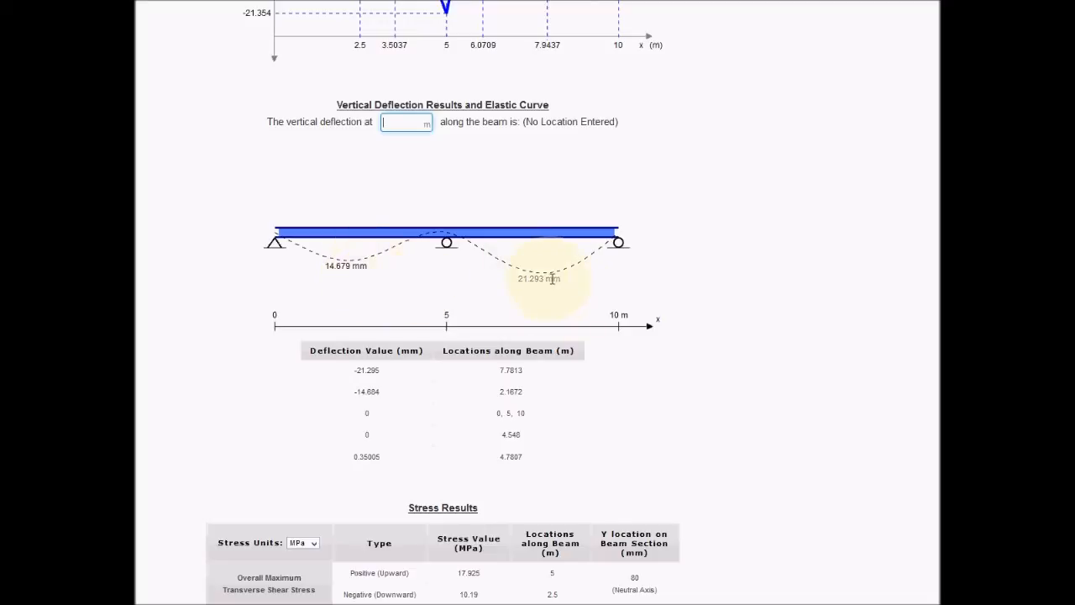
Evaluate the vertical deflection at 4 m along the beam.
scroll(555, 278, "up", 15)
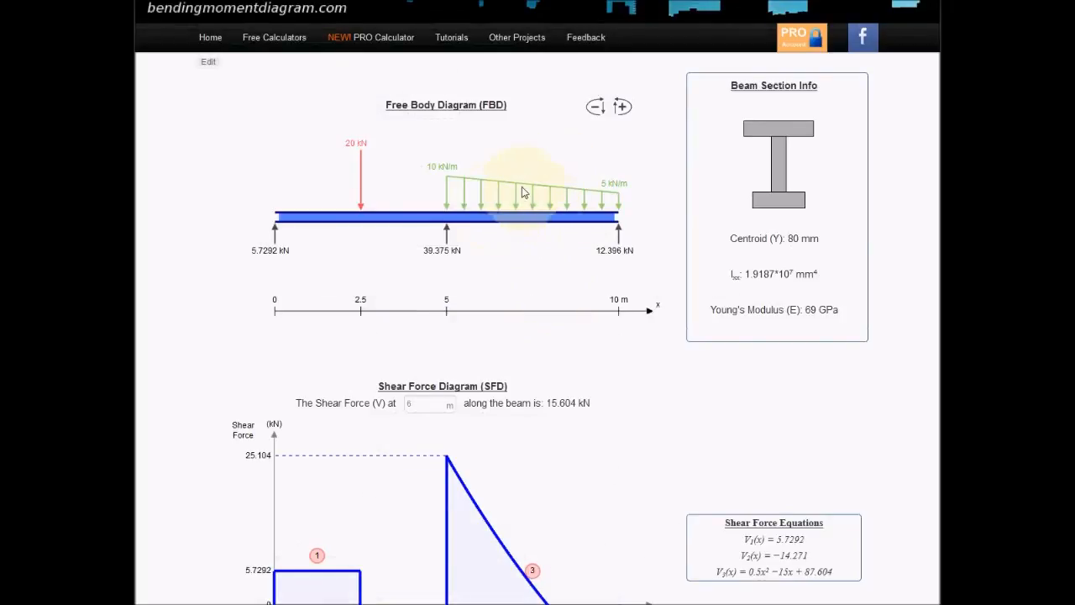
scroll(522, 226, "down", 15)
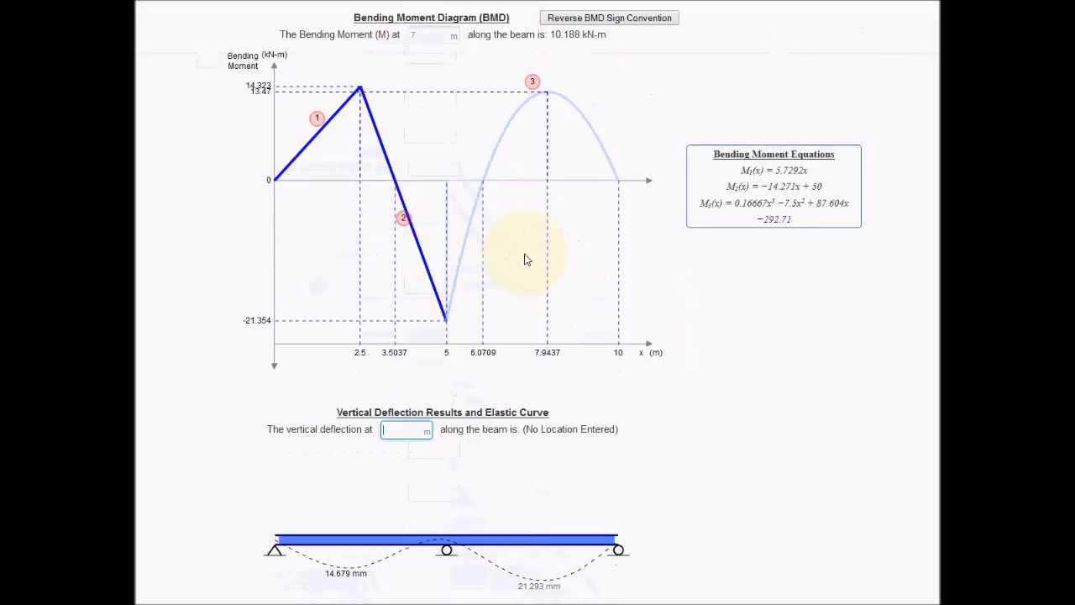
scroll(523, 261, "up", 5)
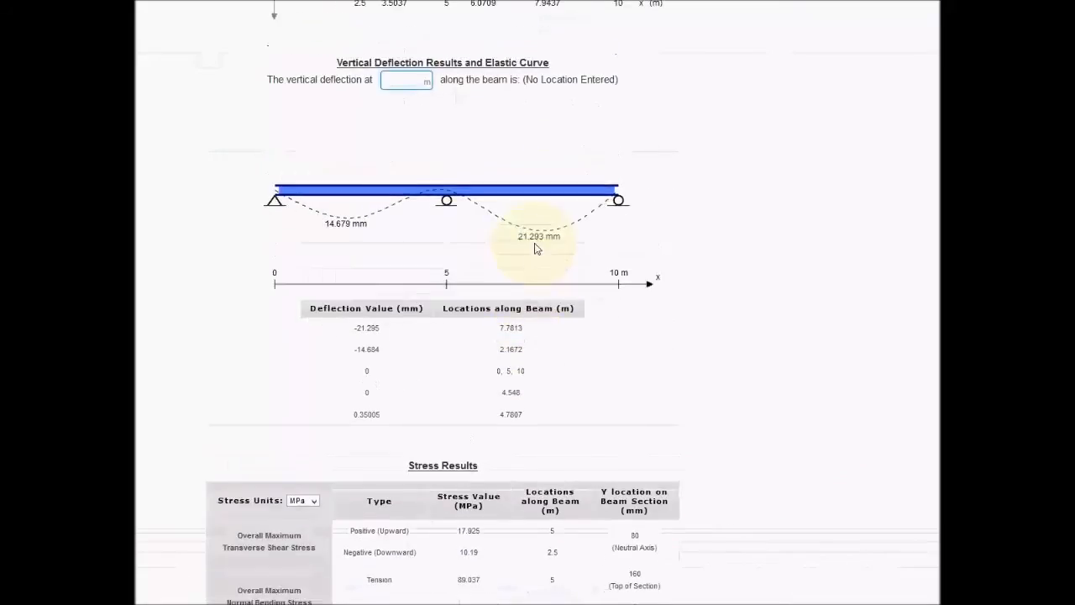
left_click(402, 174)
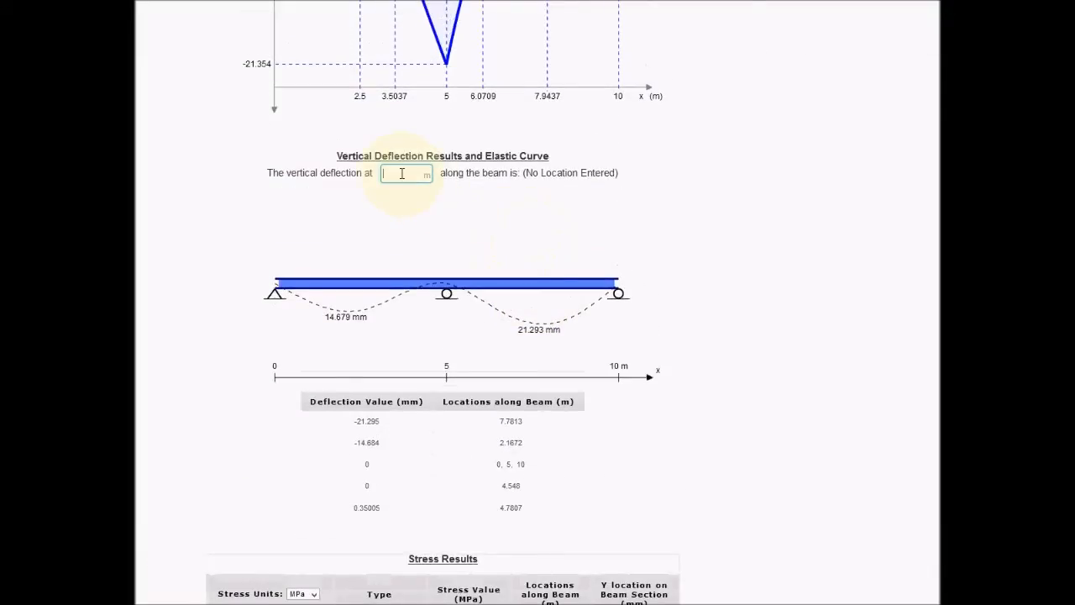
type("4")
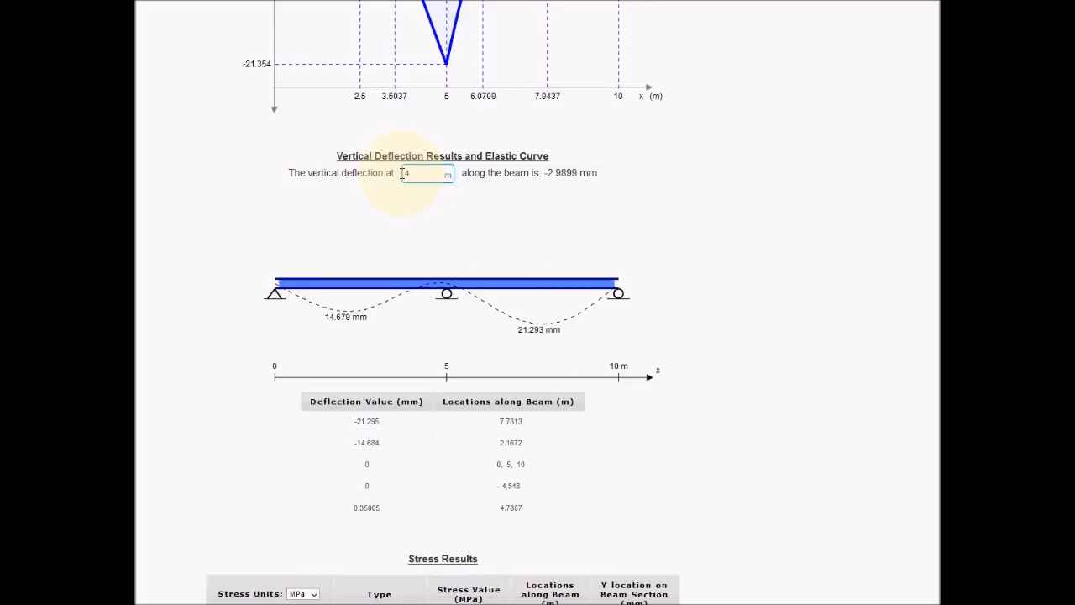
left_click_drag(578, 173, 545, 173)
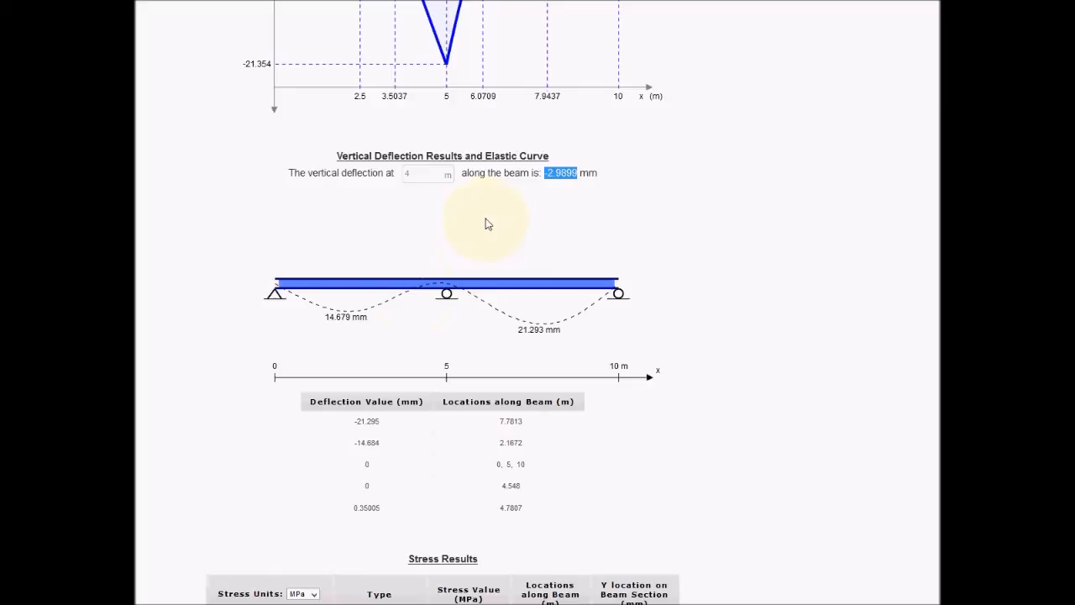
Try psi and ksi as the units of the stress results, and set them to kPa.
scroll(486, 223, "down", 5)
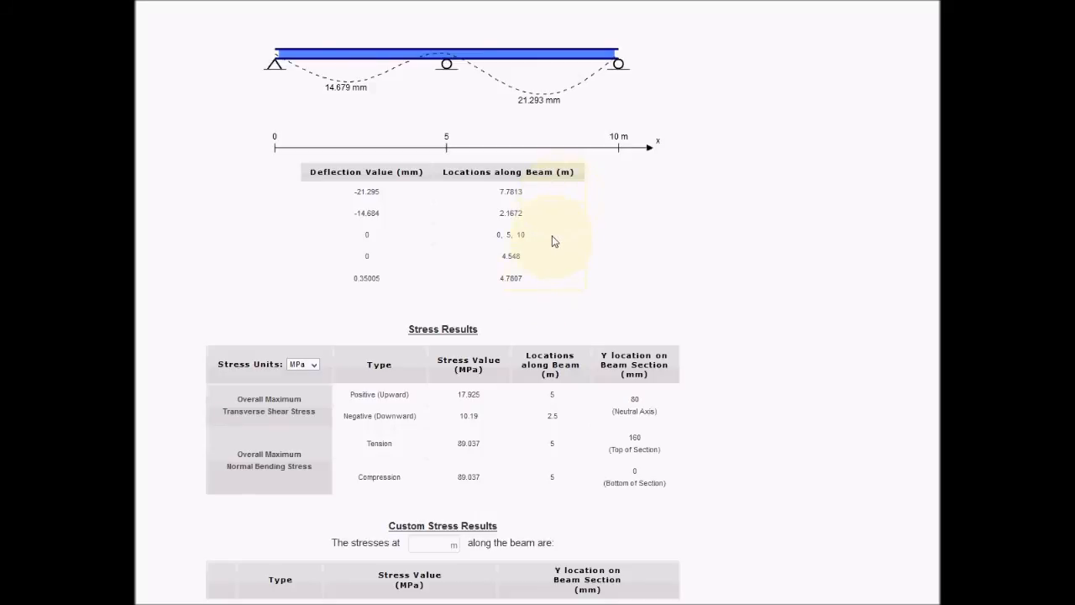
scroll(552, 235, "down", 3)
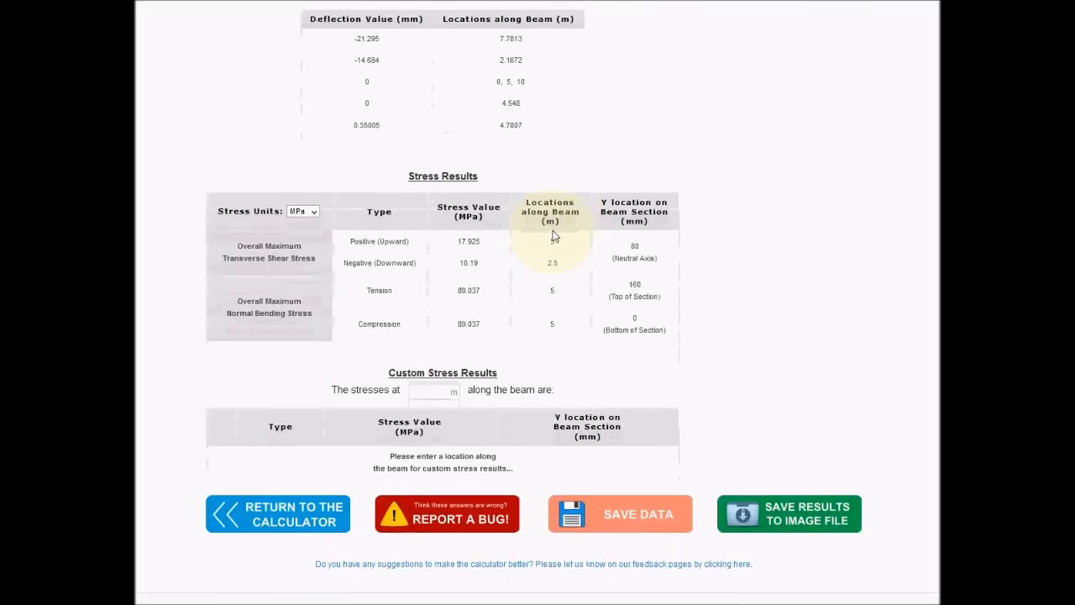
scroll(554, 236, "down", 2)
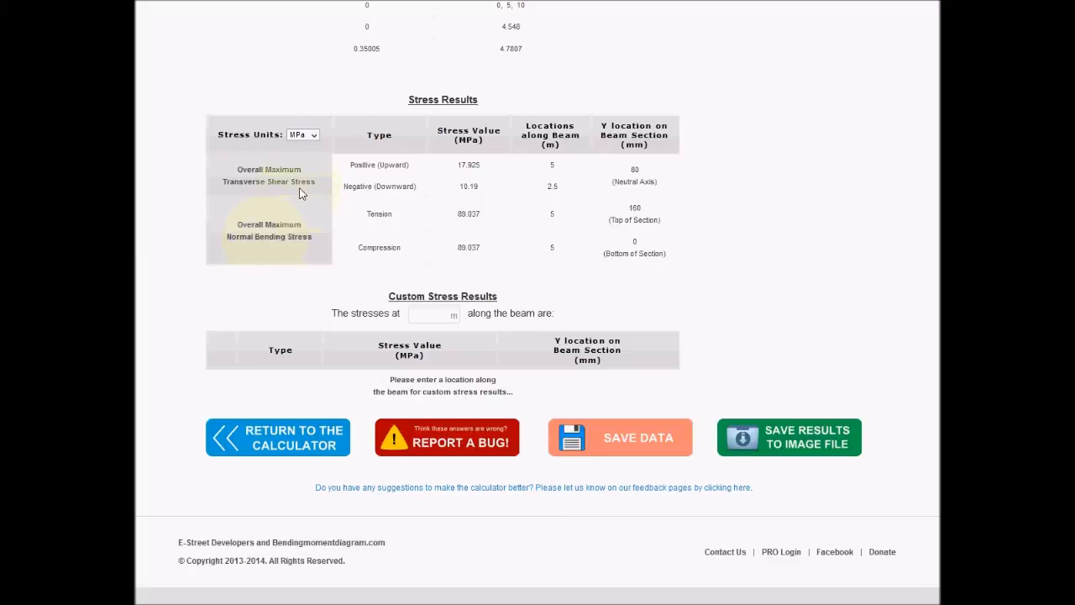
left_click(309, 135)
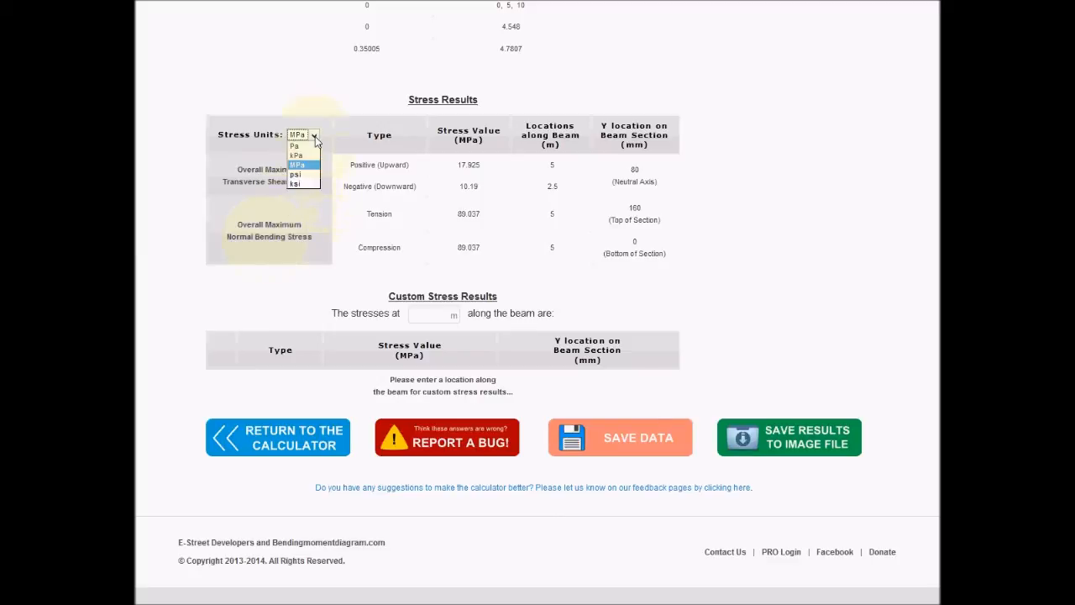
left_click(302, 165)
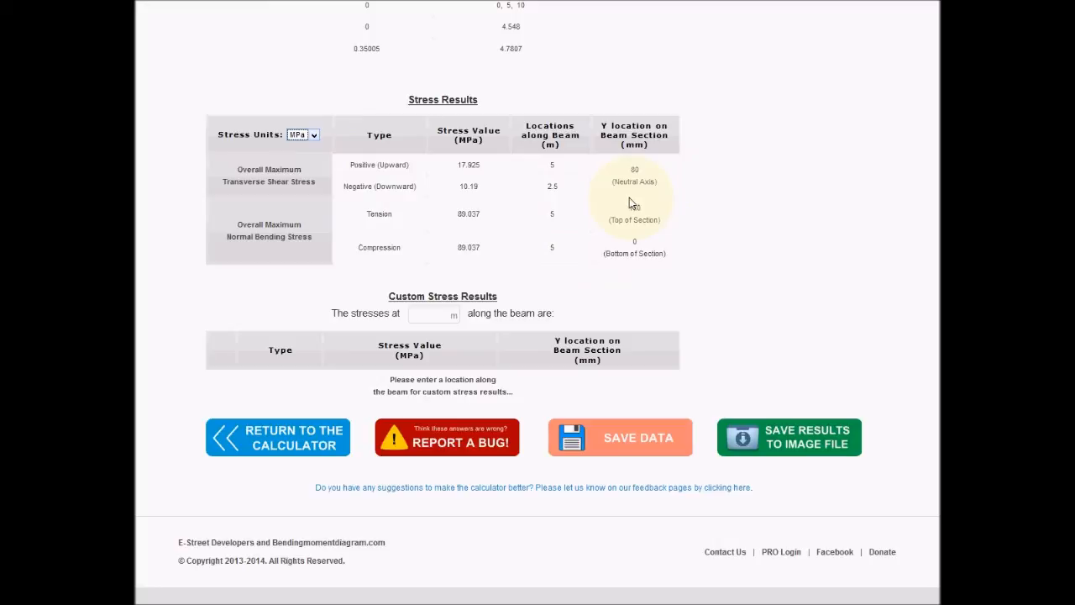
left_click(309, 136)
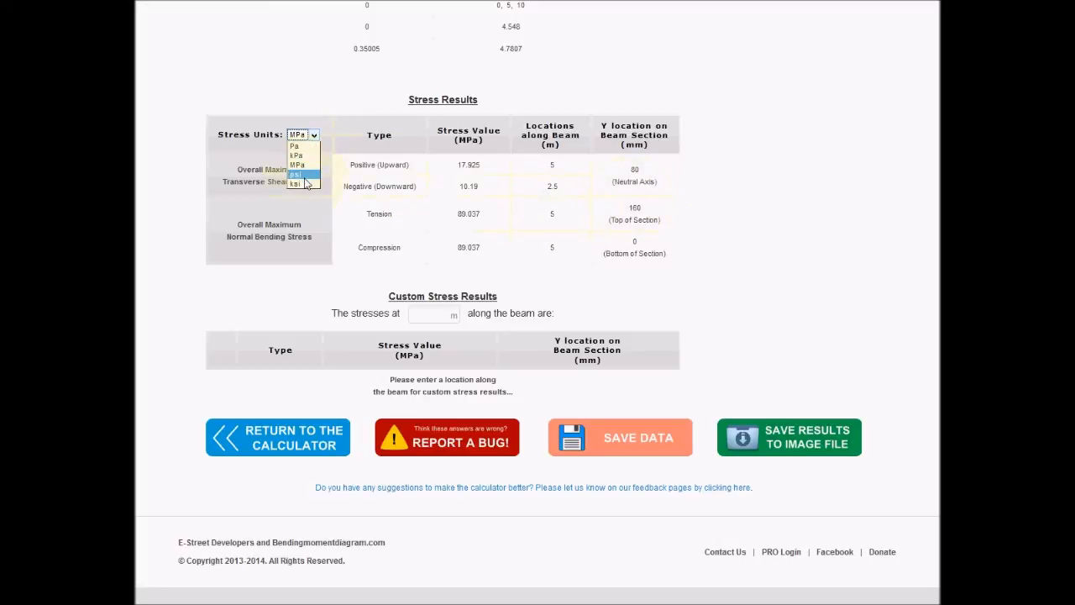
left_click(305, 175)
left_click(314, 223)
left_click(298, 270)
left_click(307, 222)
left_click(307, 242)
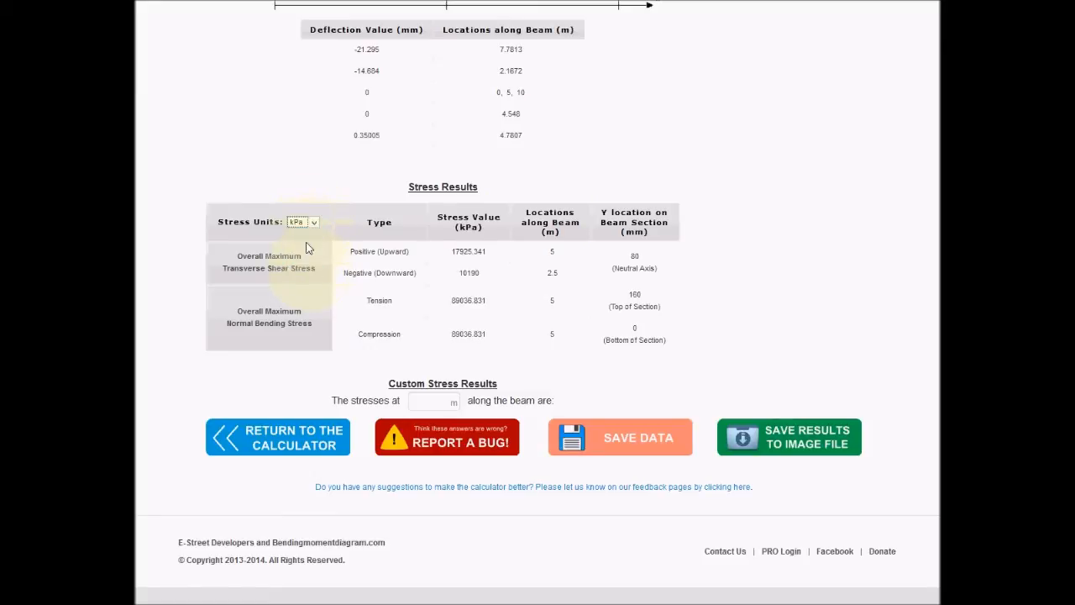
Evaluate the custom stress results at 6 m along the beam.
left_click(432, 401)
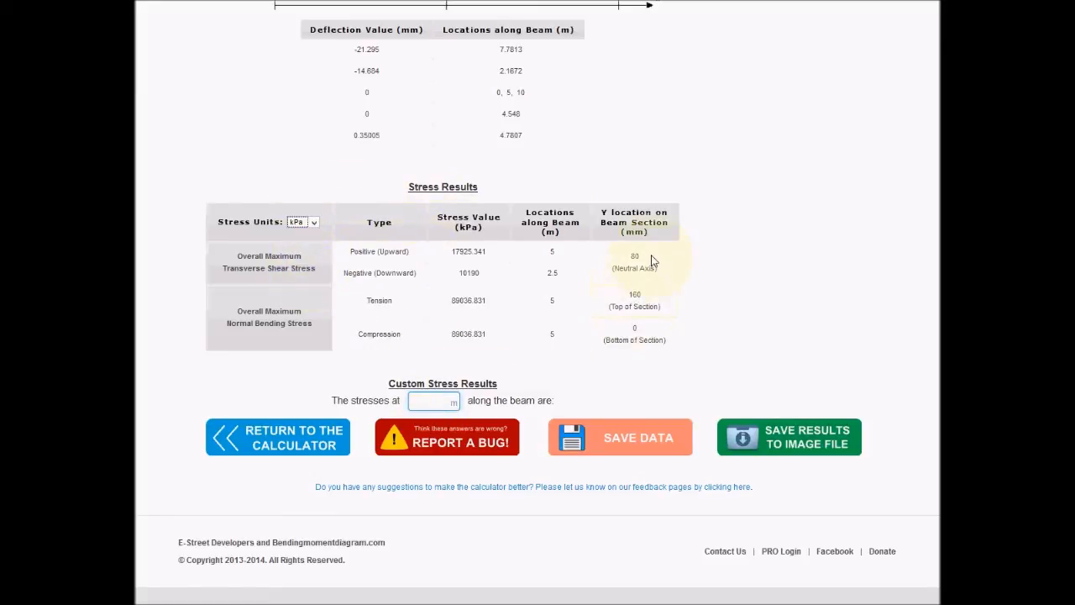
type("6")
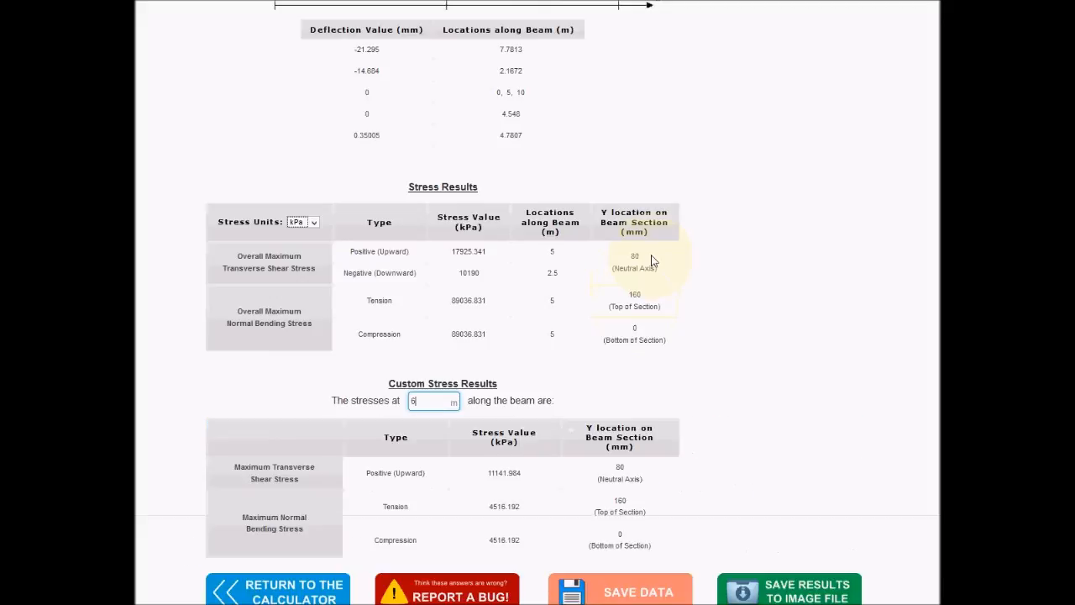
scroll(647, 259, "down", 2)
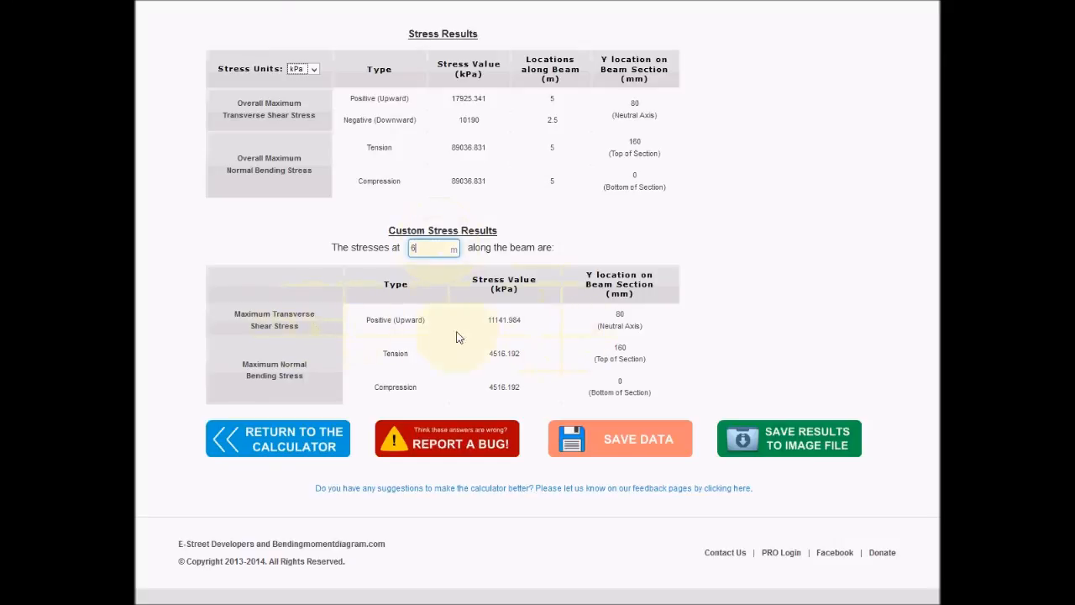
Try to save the calculation data under the filename "assignment question 1".
left_click(622, 442)
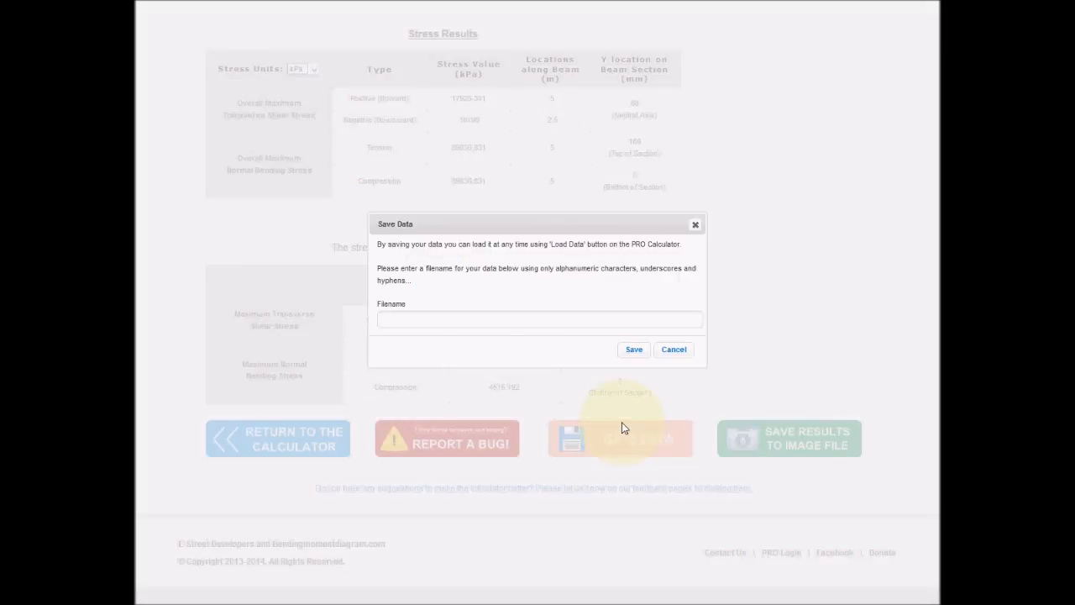
type("assignment question 1")
left_click(632, 349)
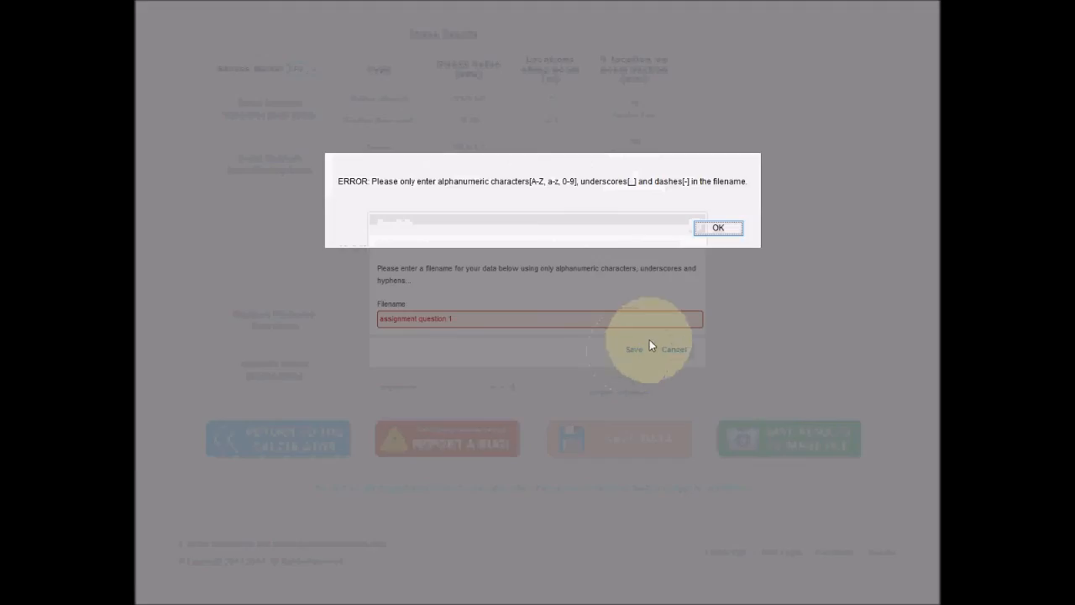
left_click(718, 228)
Replace the spaces in the filename with underscores to make it assignment_question_1, and save the data.
left_click(448, 319)
key("BackSpace")
type("_")
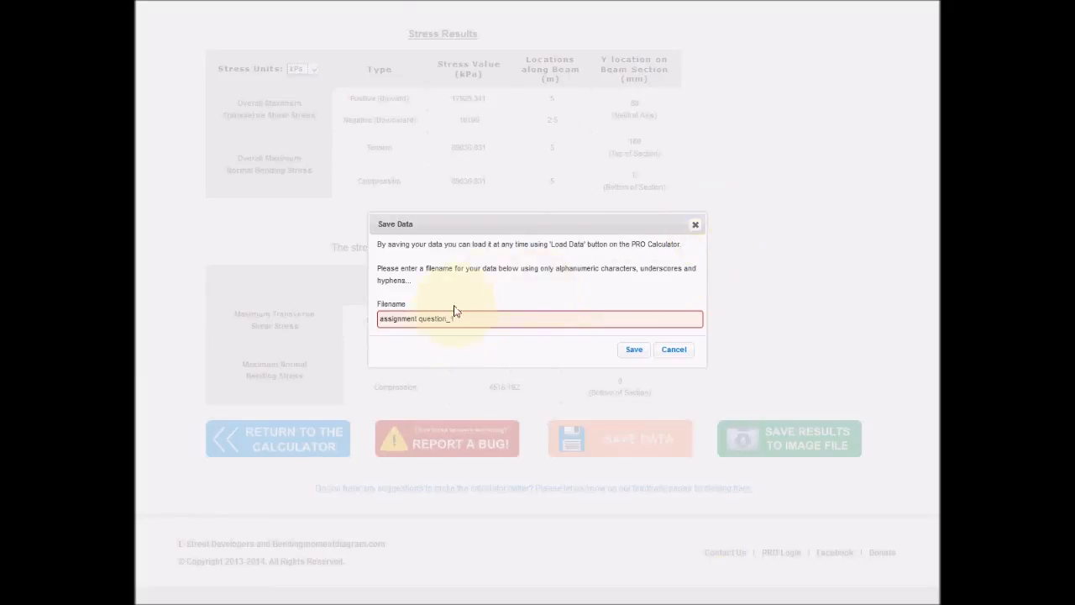
left_click(417, 319)
type("_1")
left_click(634, 350)
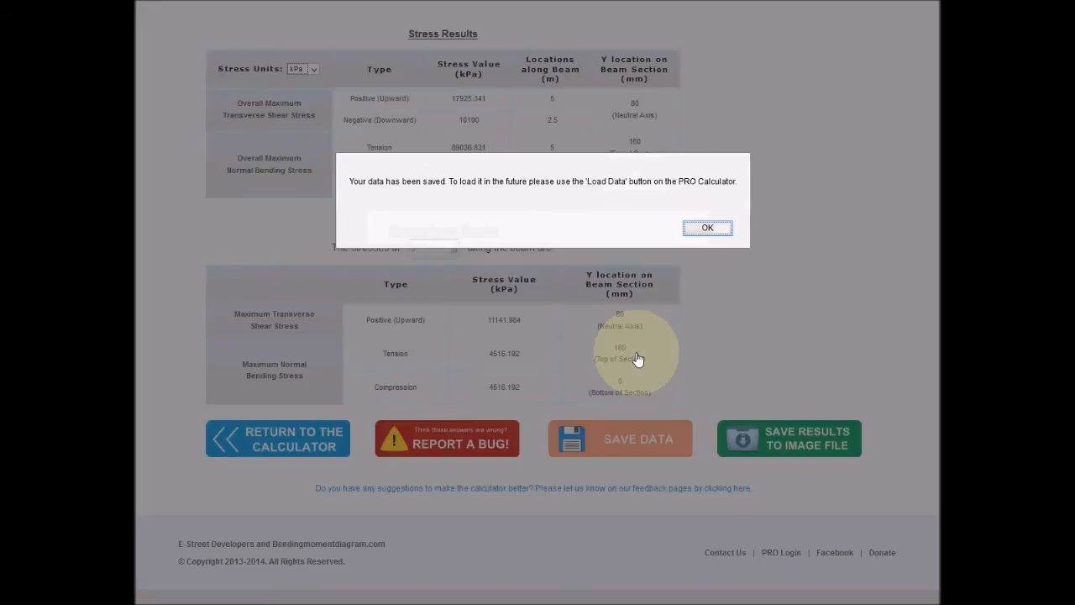
left_click(706, 230)
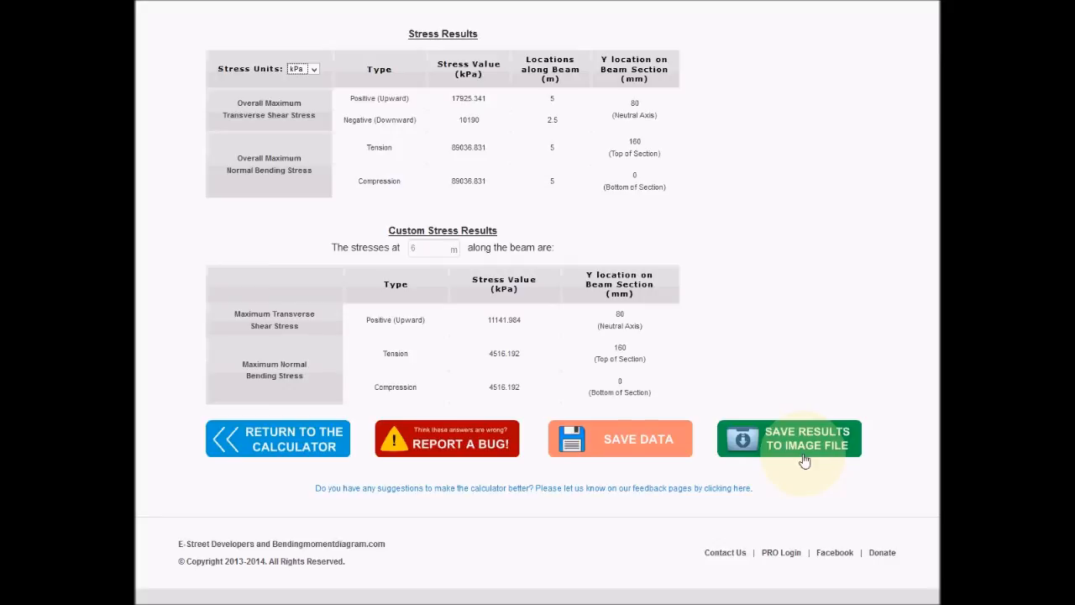
scroll(805, 460, "up", 1)
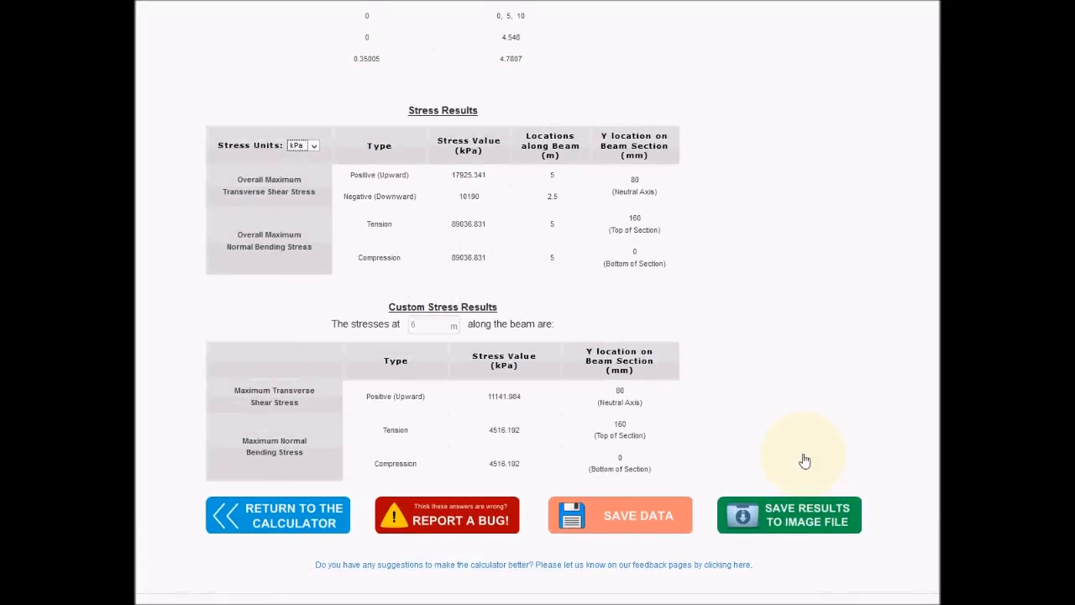
Review the full solved results, from the free body diagram and beam section info through shear, moment, deflection and stress.
scroll(805, 460, "up", 8)
scroll(803, 455, "up", 3)
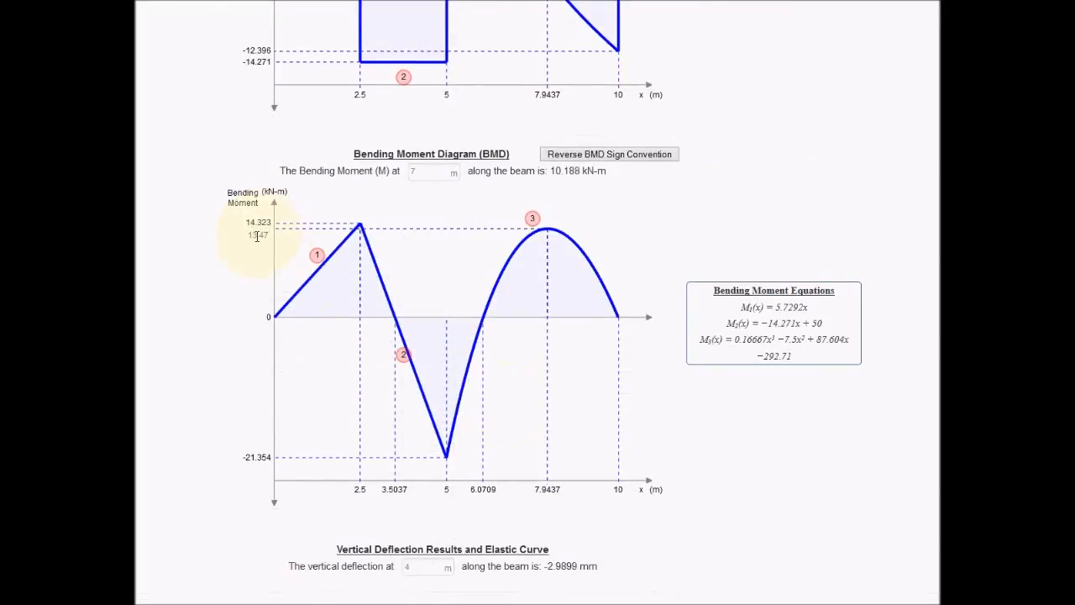
scroll(772, 381, "up", 2)
scroll(771, 380, "up", 6)
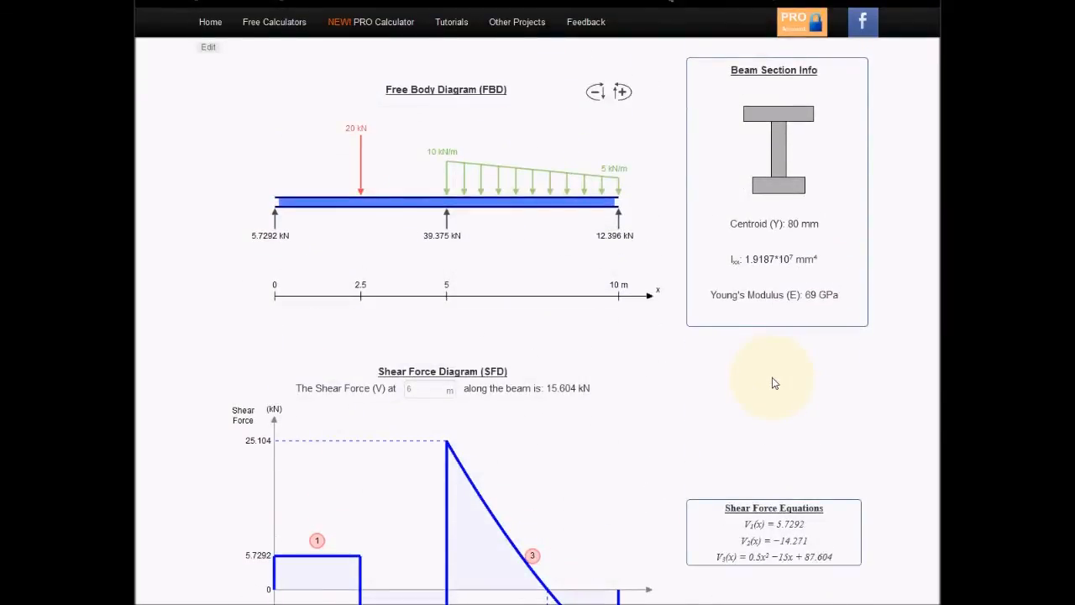
scroll(775, 383, "up", 3)
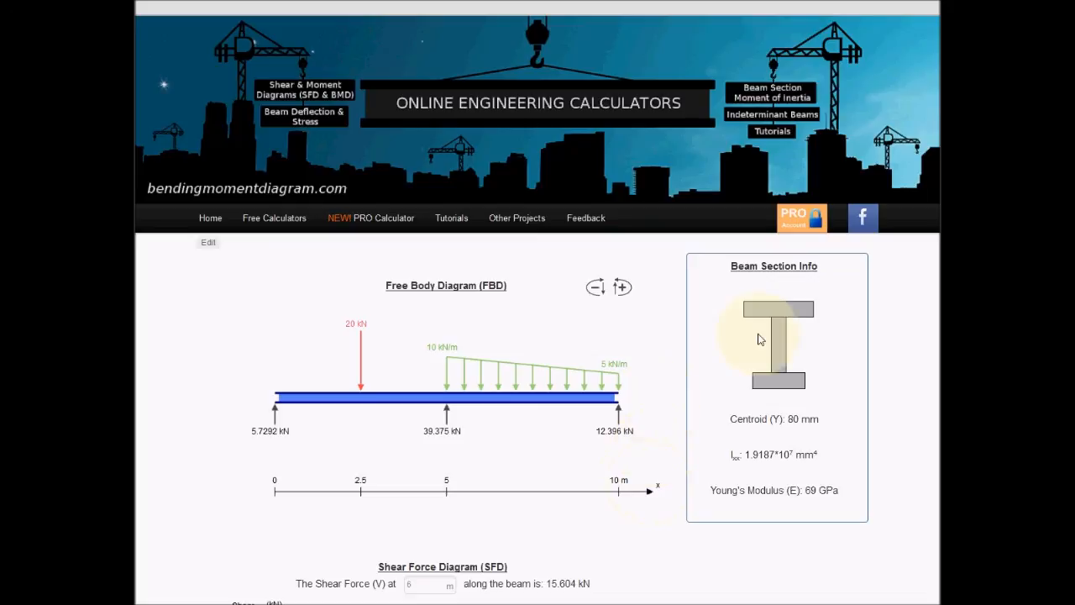
scroll(538, 303, "down", 1)
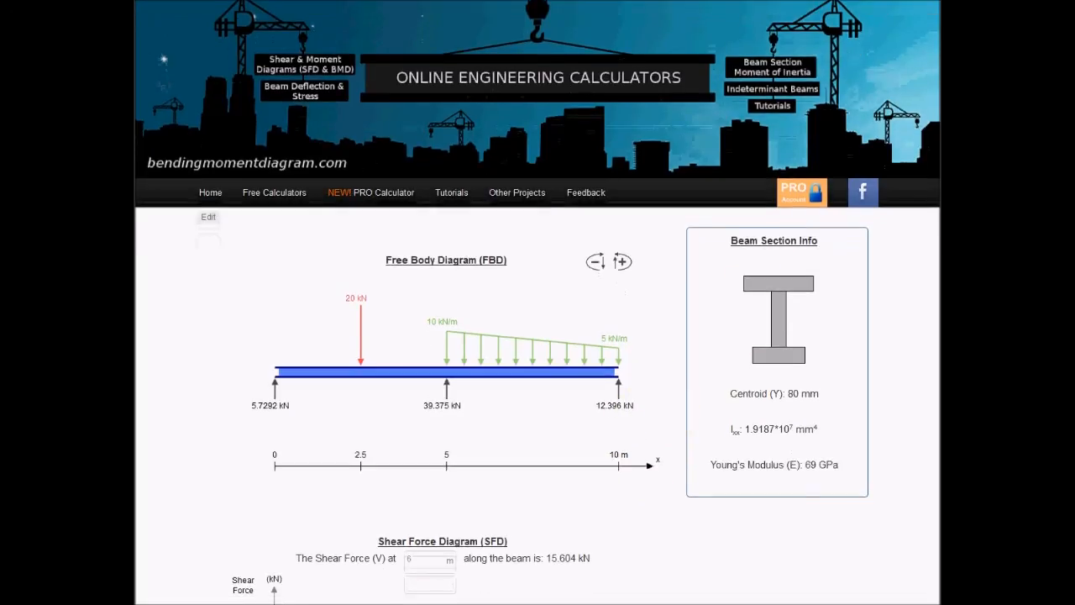
scroll(538, 303, "down", 6)
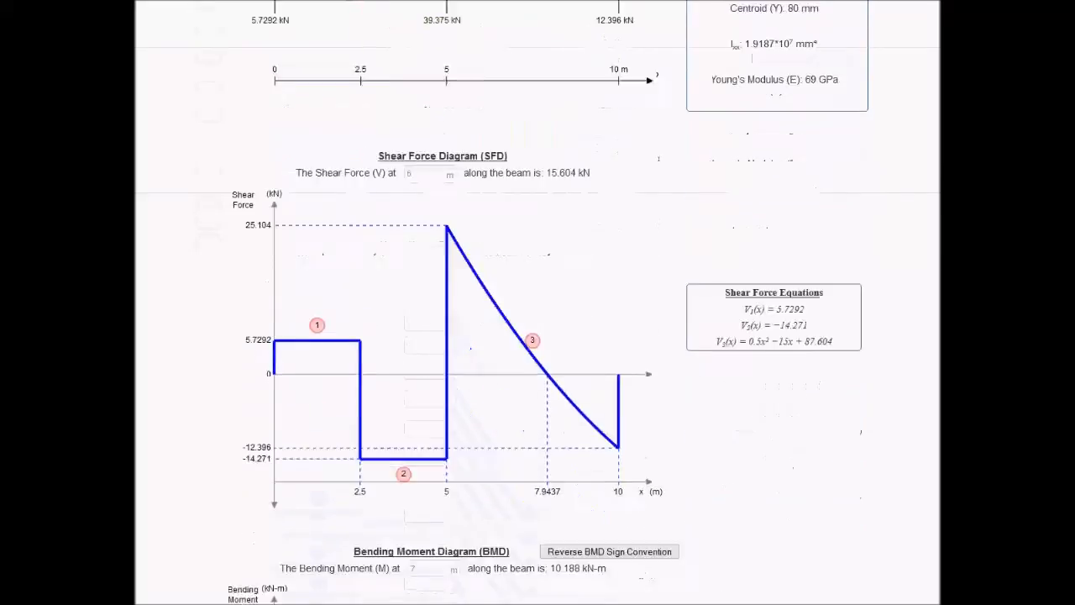
scroll(538, 303, "down", 3)
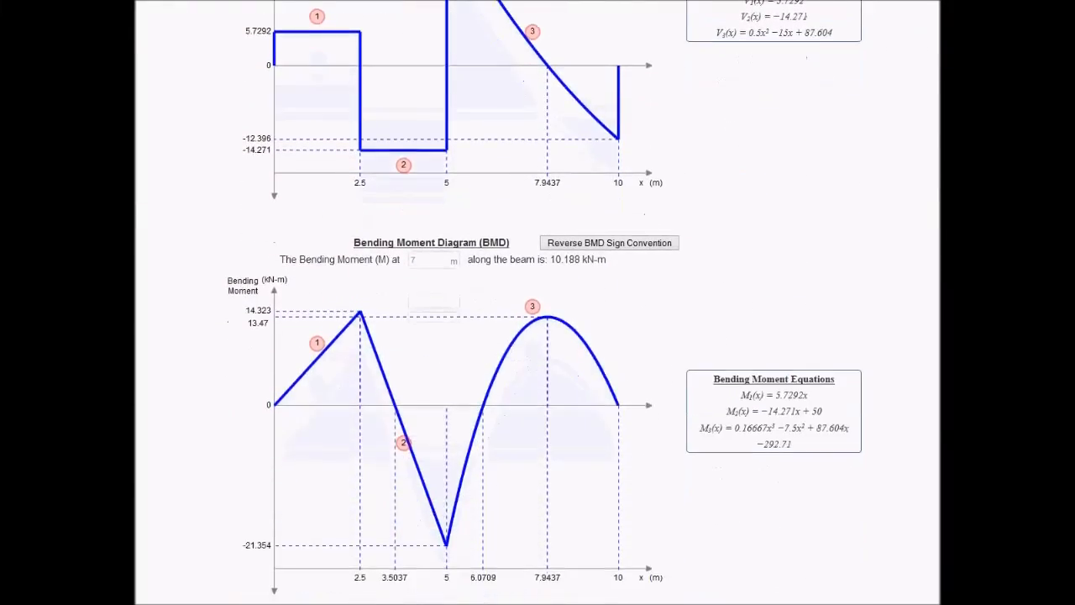
scroll(538, 303, "down", 10)
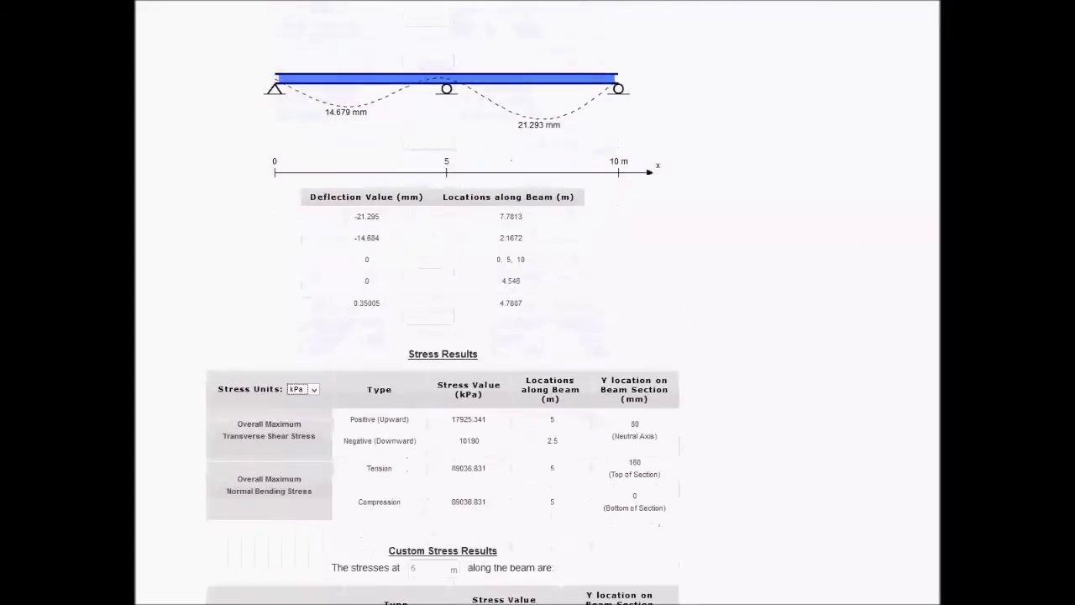
scroll(538, 303, "down", 2)
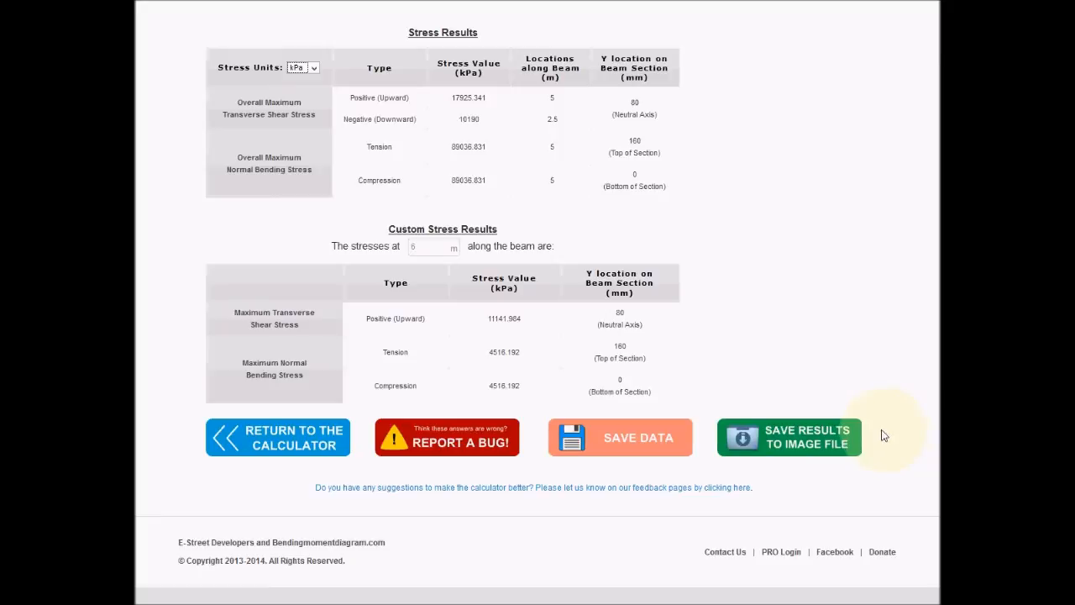
Return to the calculator keeping the previous values, and set the magnitude of the downward point load at 2.5 m to 15 kN.
left_click(261, 437)
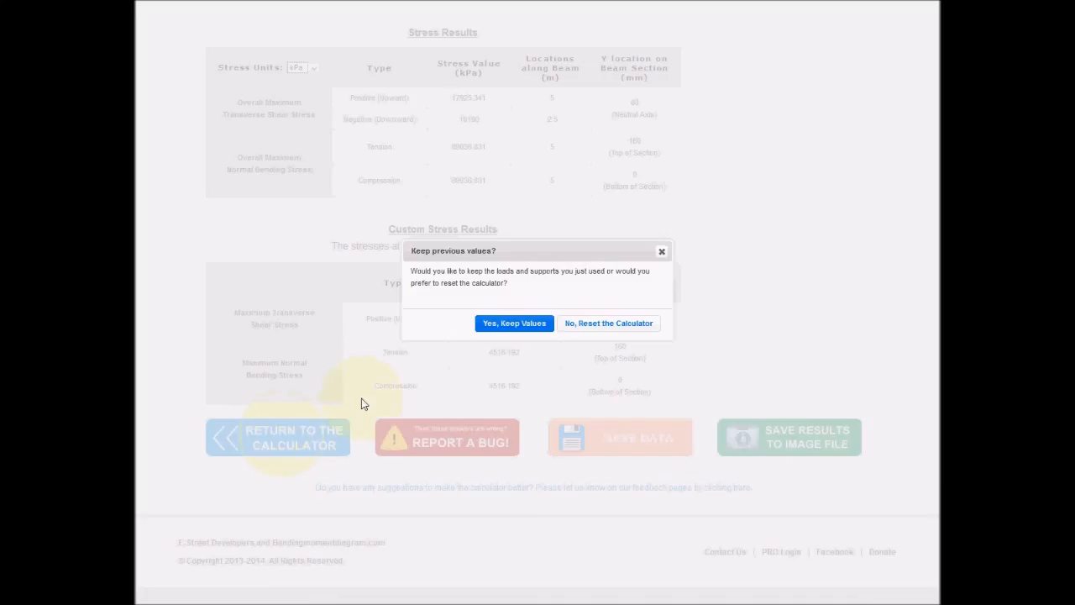
left_click(515, 326)
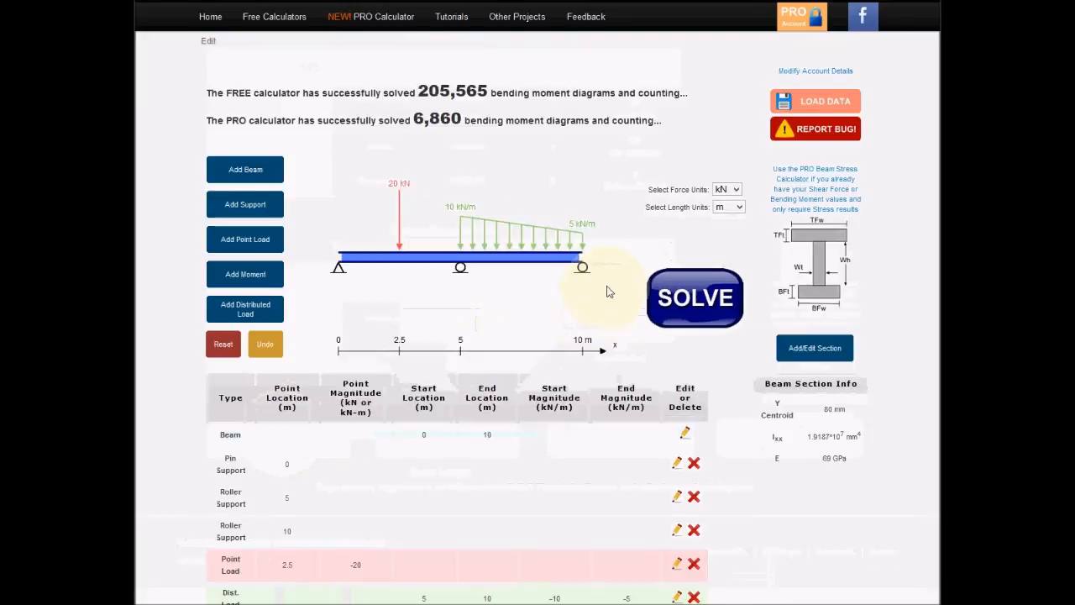
scroll(614, 283, "down", 1)
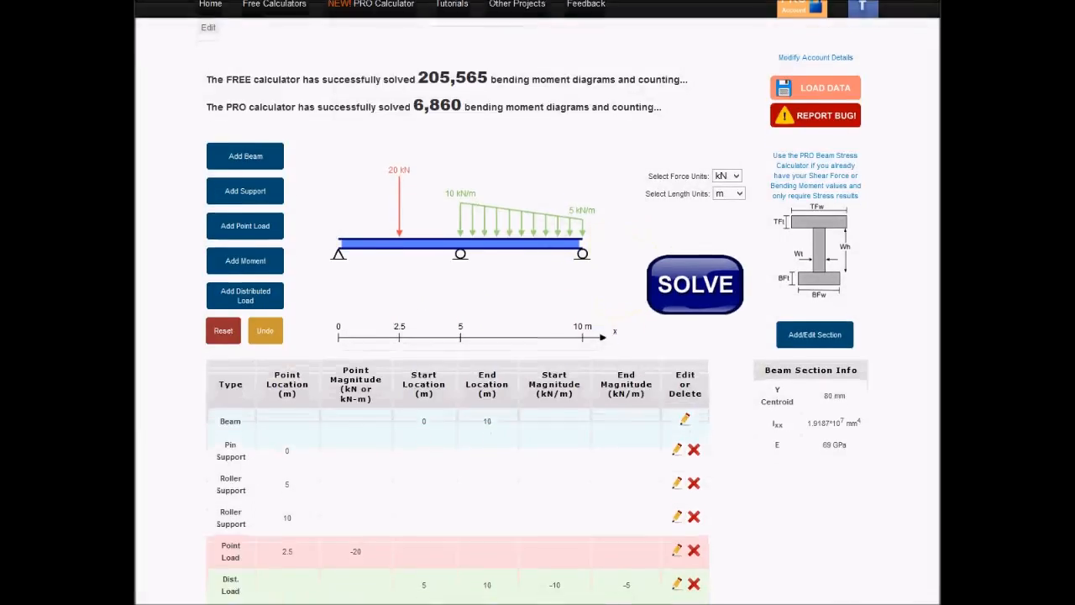
scroll(538, 302, "down", 1)
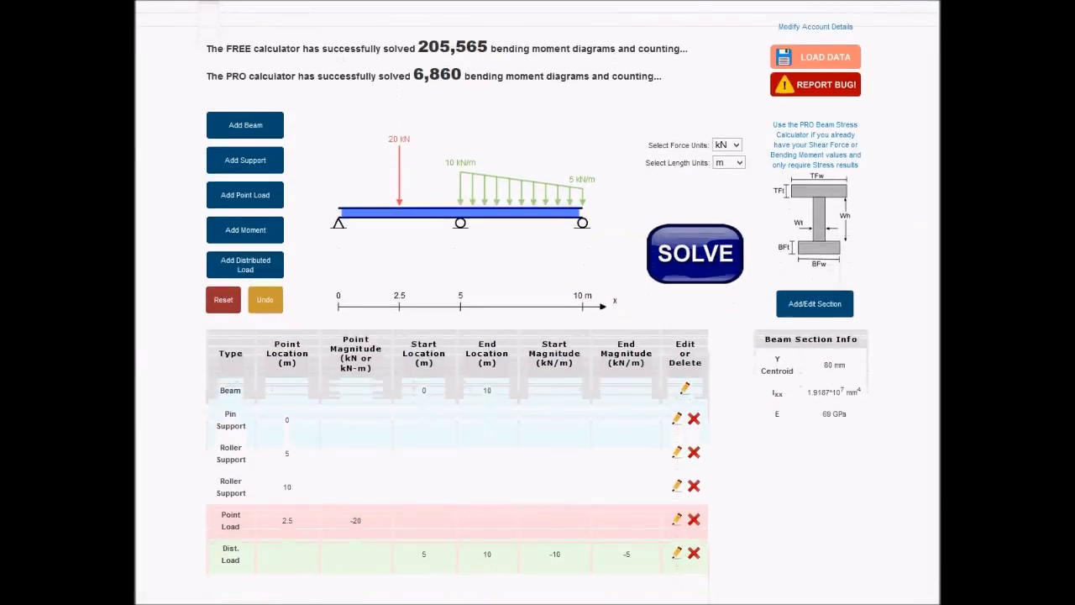
left_click(676, 521)
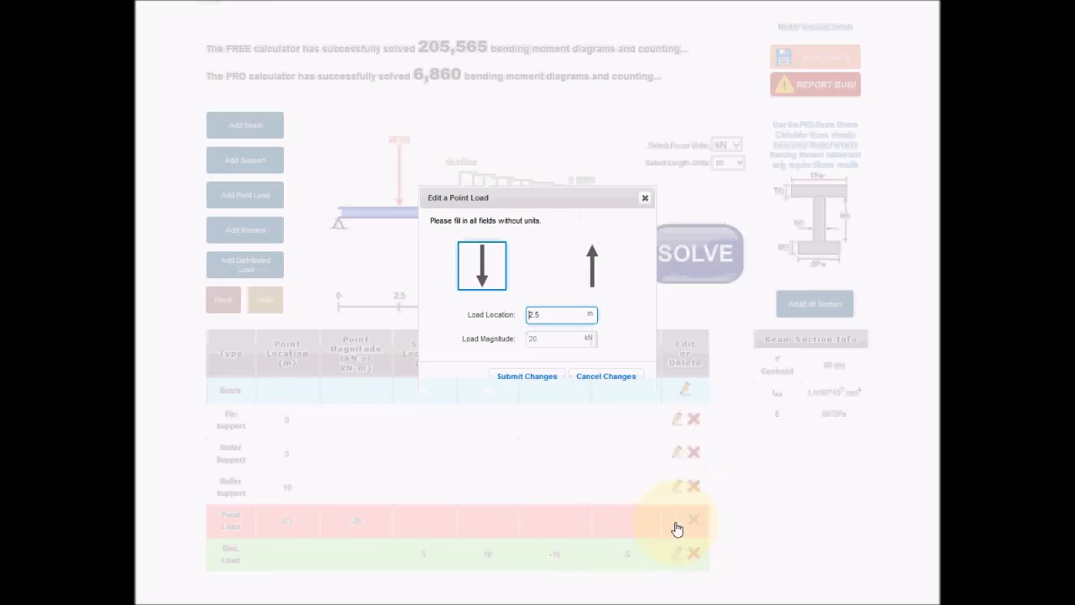
key("Tab")
type("15")
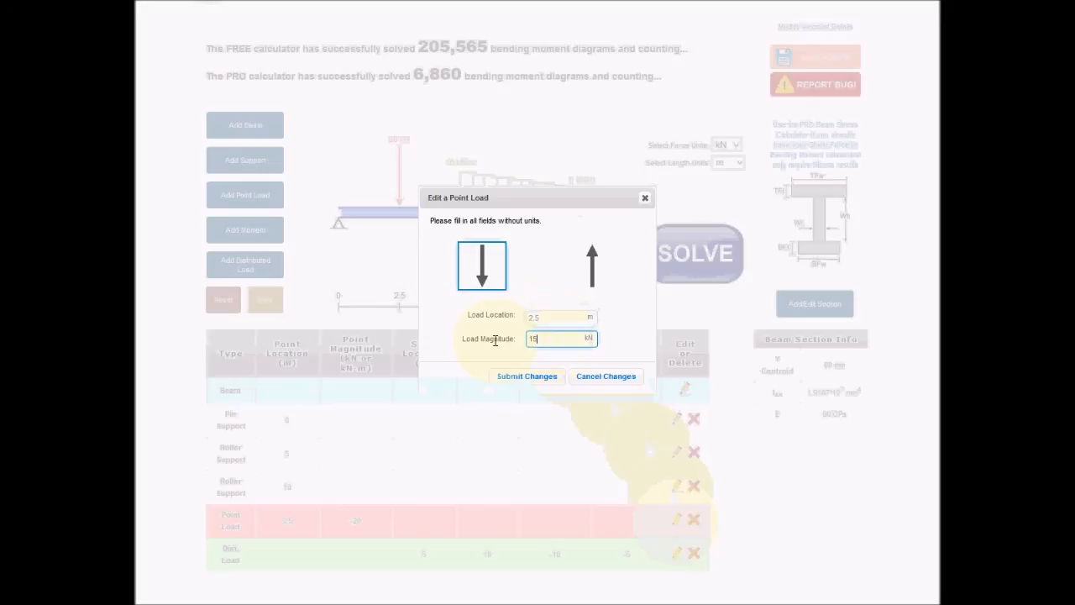
left_click(525, 376)
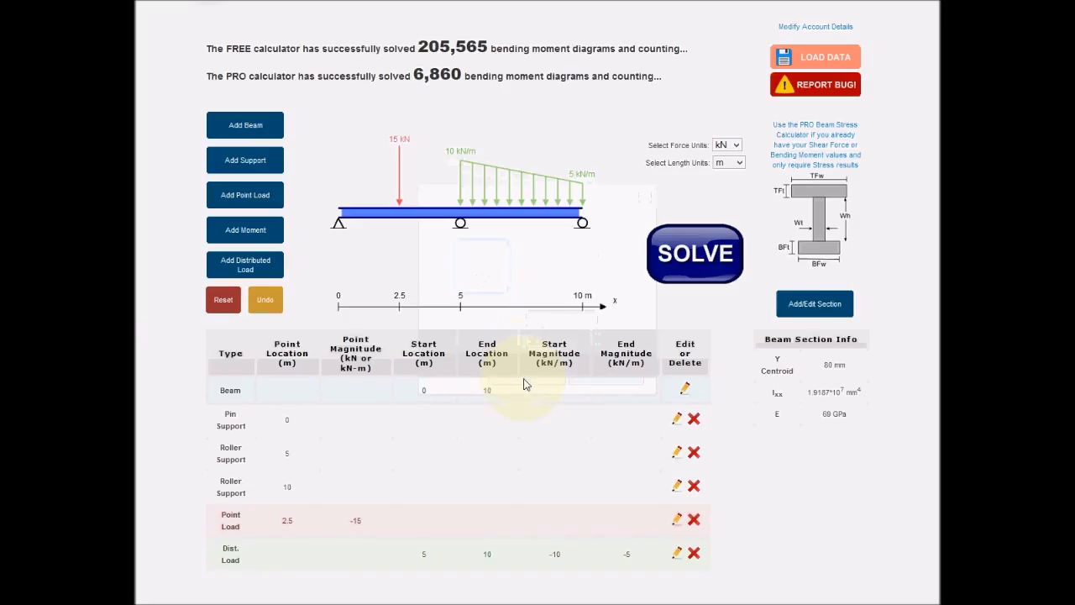